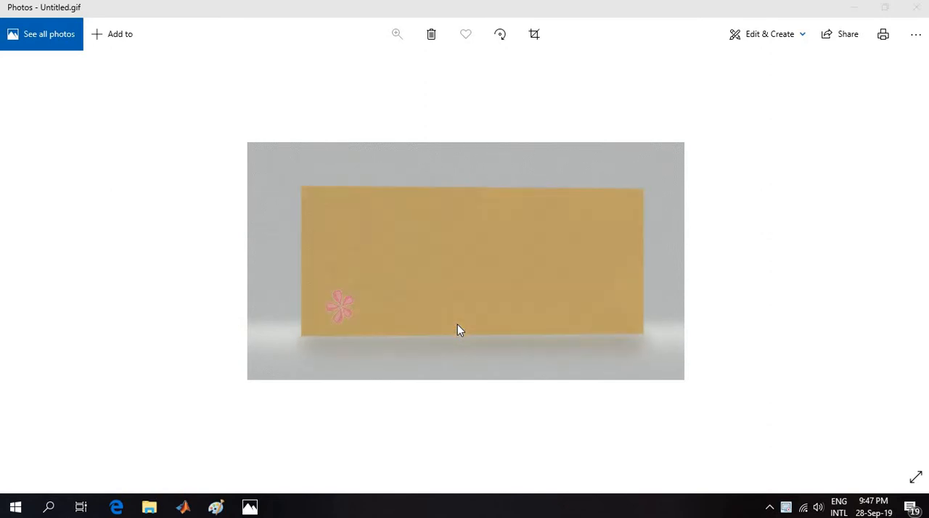
Close the open image and folder windows, launch Paint 3D and start a new project.
click(916, 9)
click(918, 7)
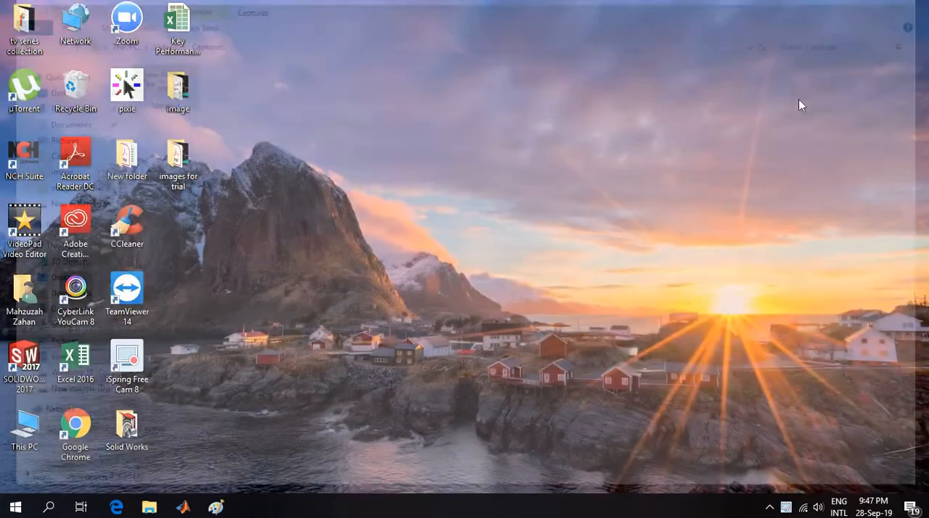
click(49, 507)
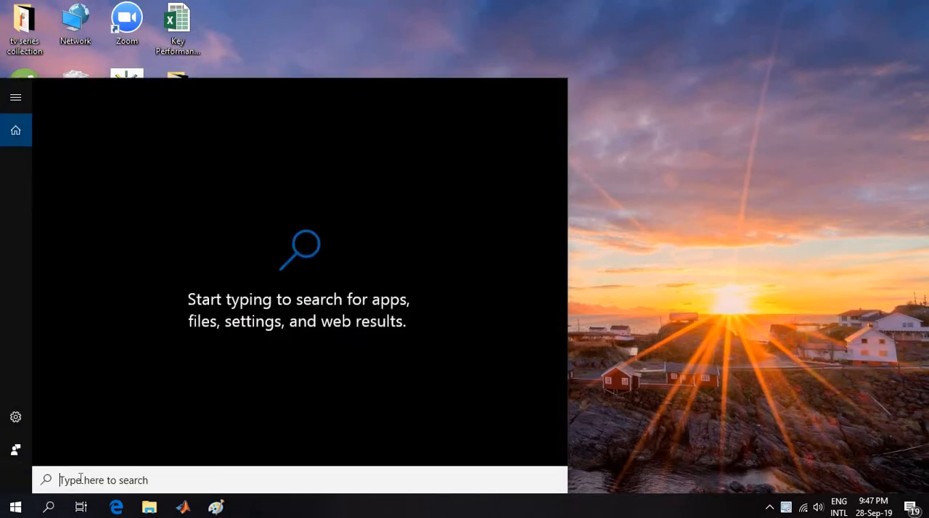
text(pai)
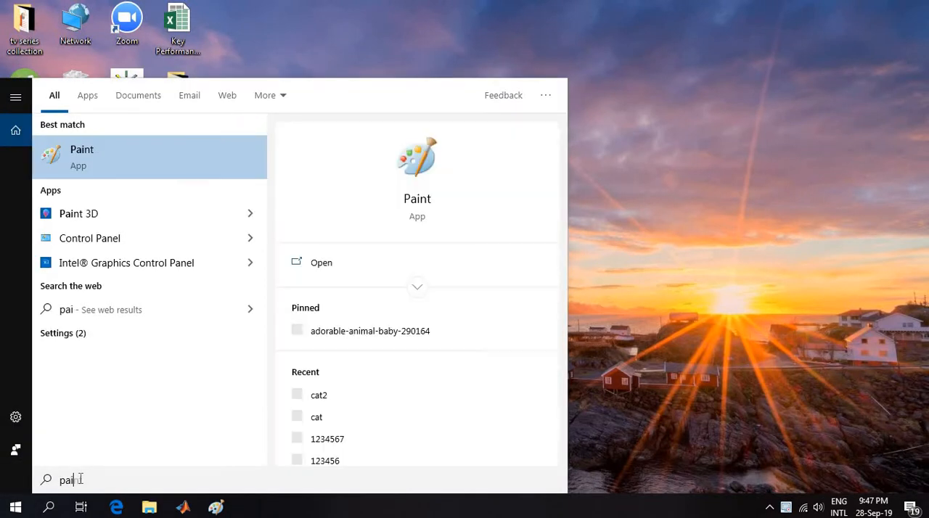
click(106, 217)
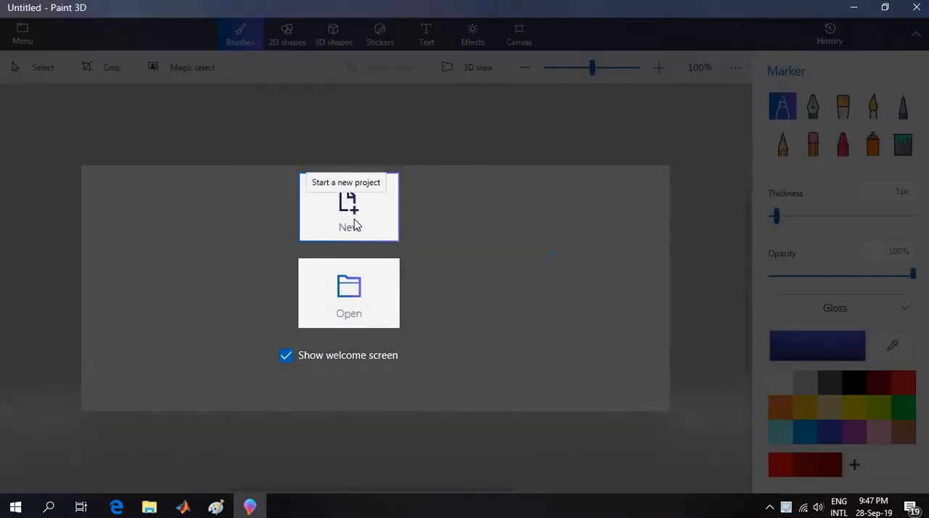
click(355, 225)
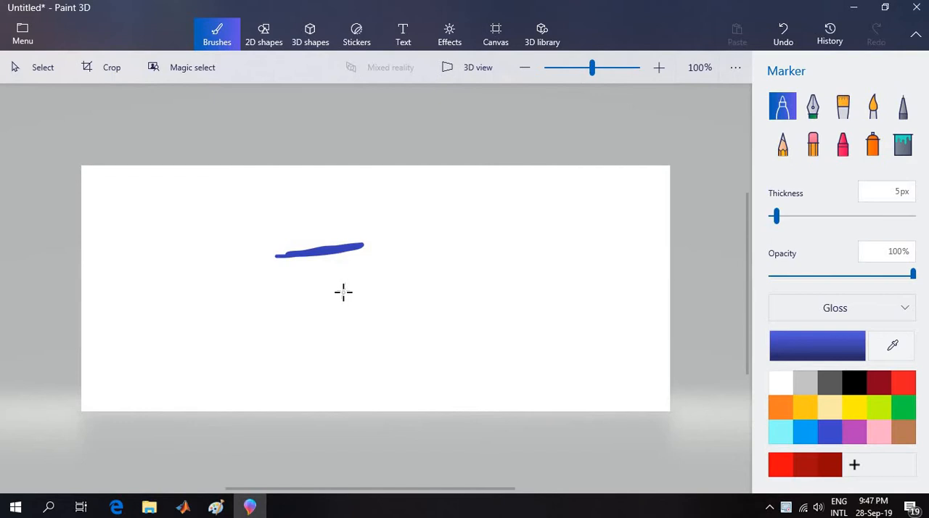
Undo the blue test stroke and fill the whole canvas with light pink using the default color fill.
key(ctrl+z)
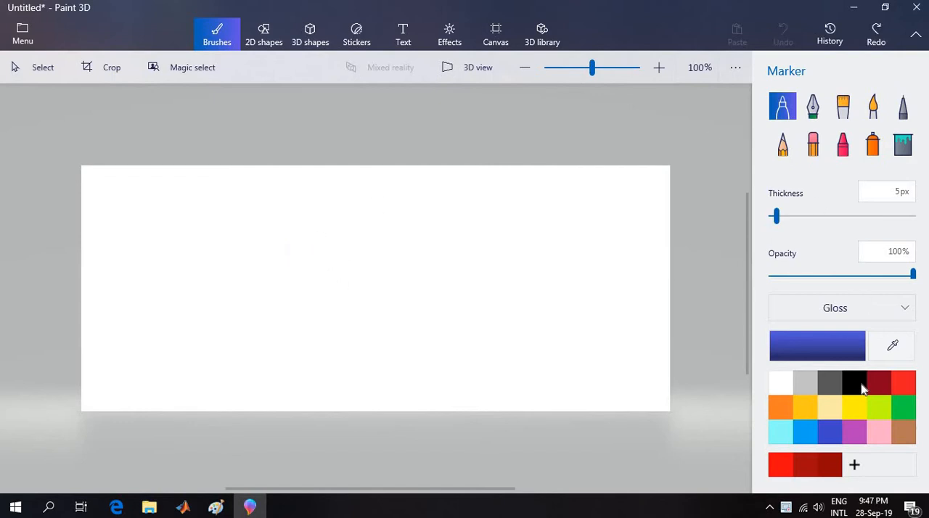
click(878, 431)
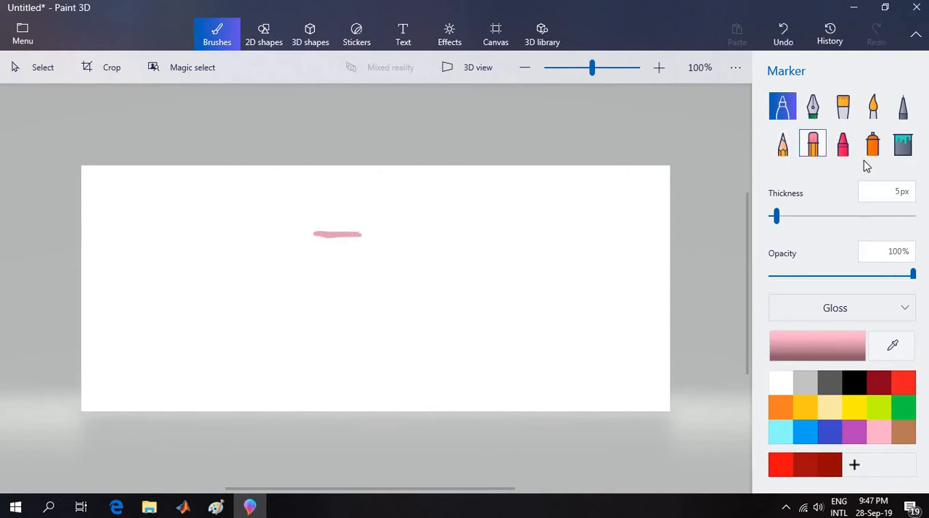
click(904, 148)
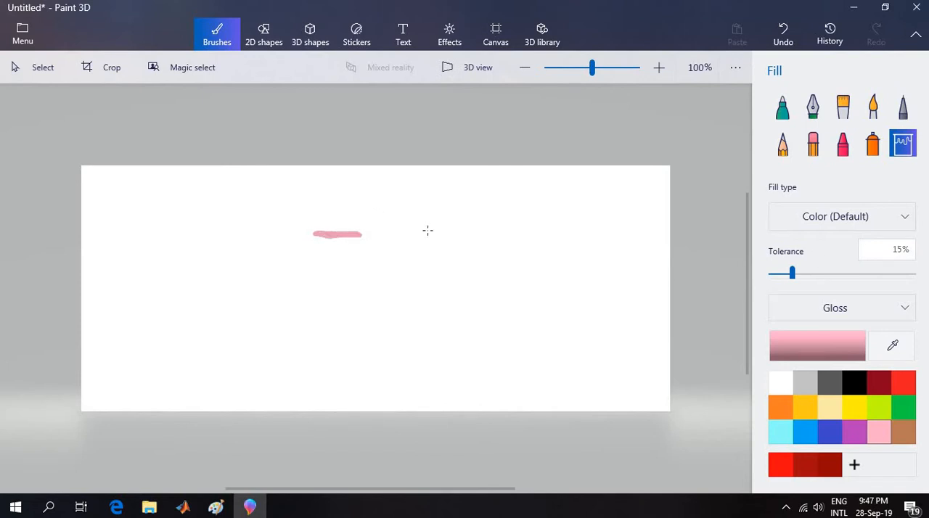
click(509, 237)
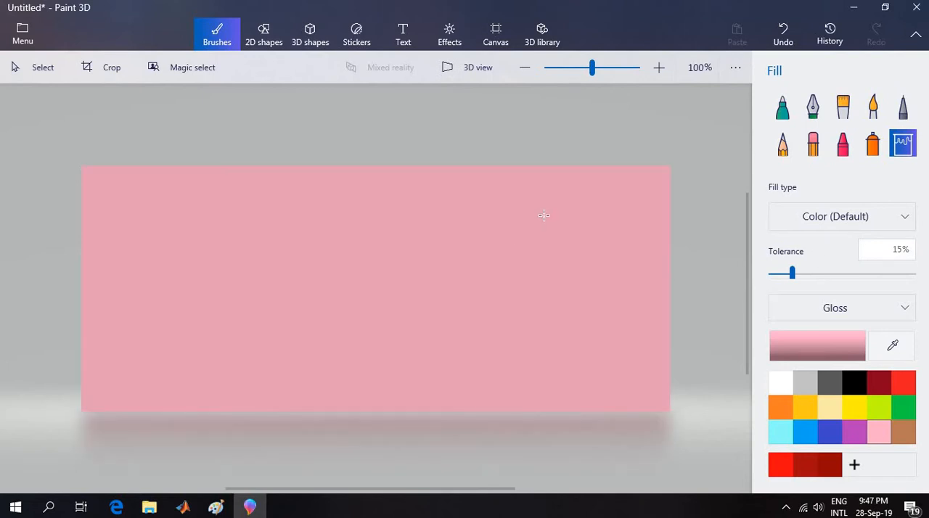
Set up the Text tool for 3D text in the Roland font.
click(402, 45)
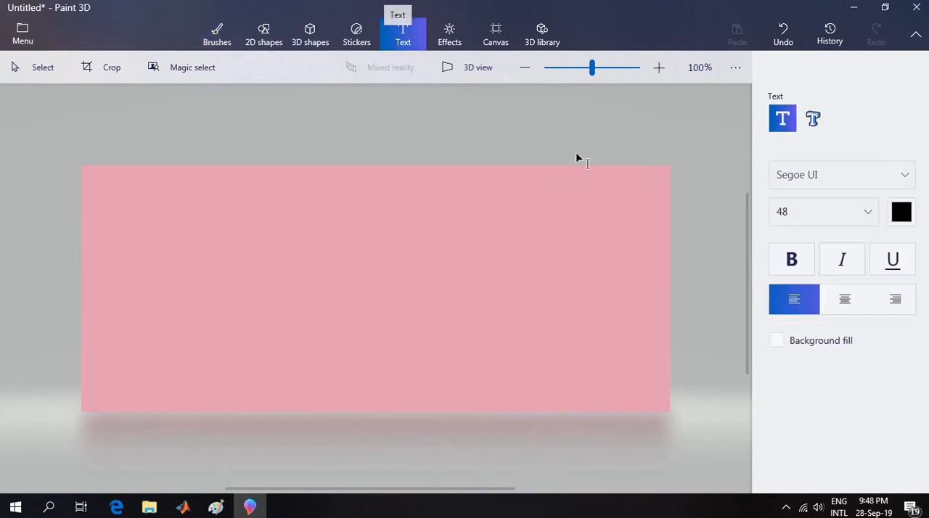
click(815, 125)
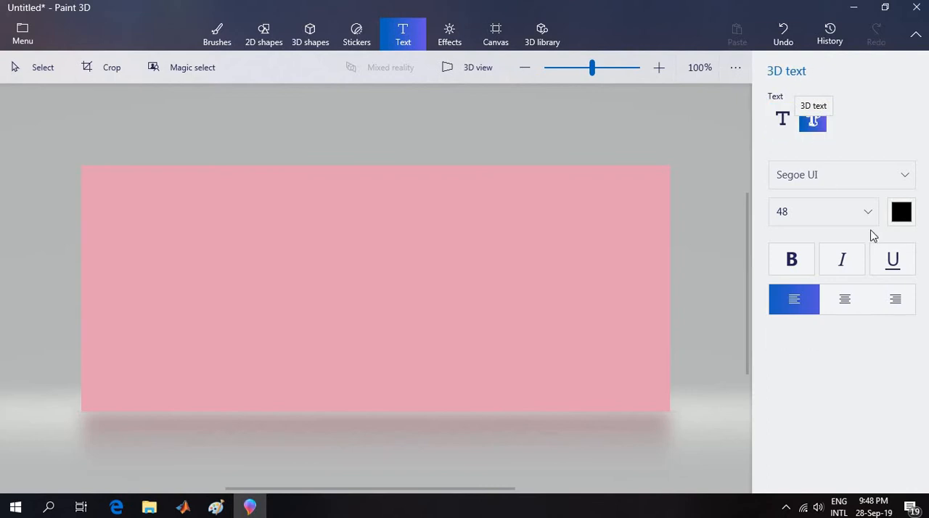
click(835, 175)
scroll(831, 243, up, 10)
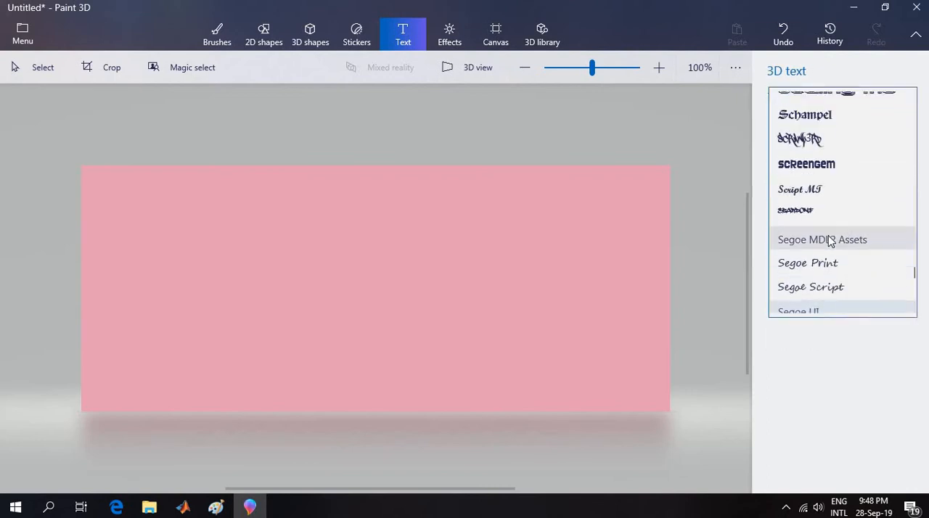
scroll(831, 243, up, 10)
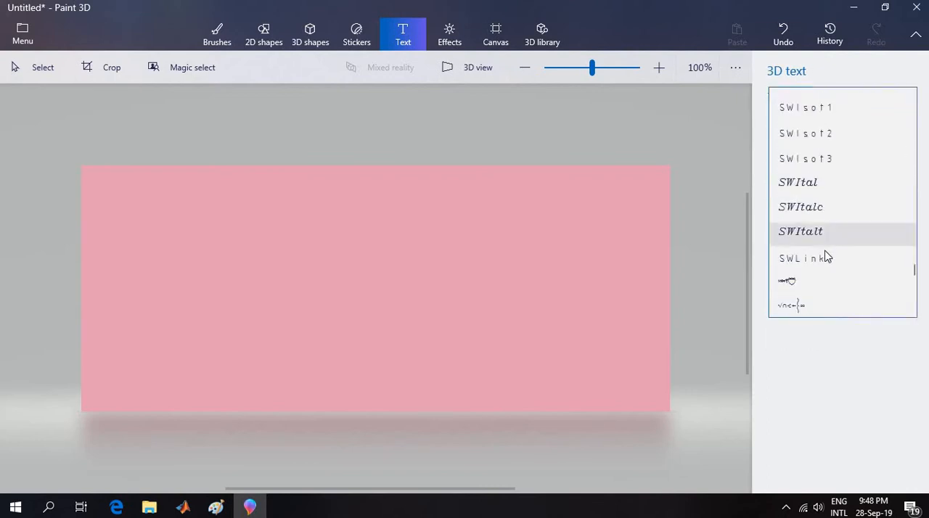
scroll(825, 252, up, 6)
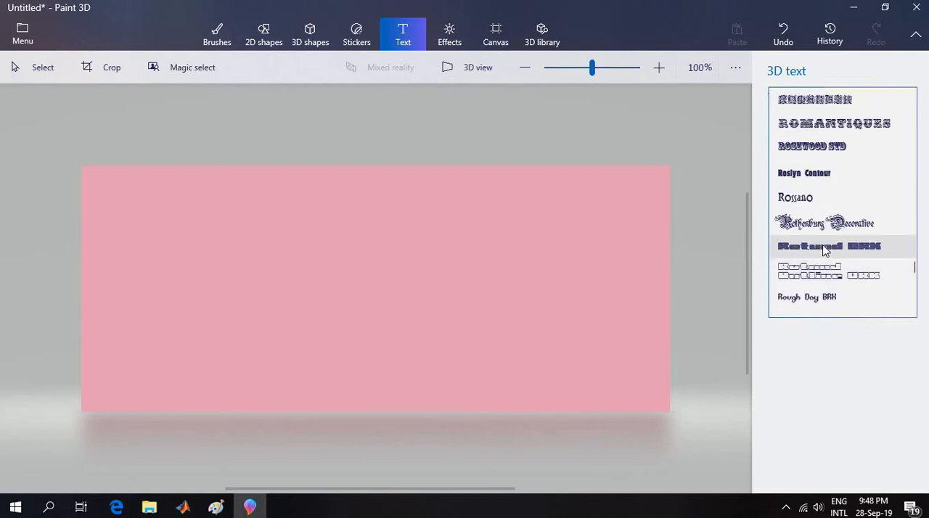
scroll(825, 212, up, 2)
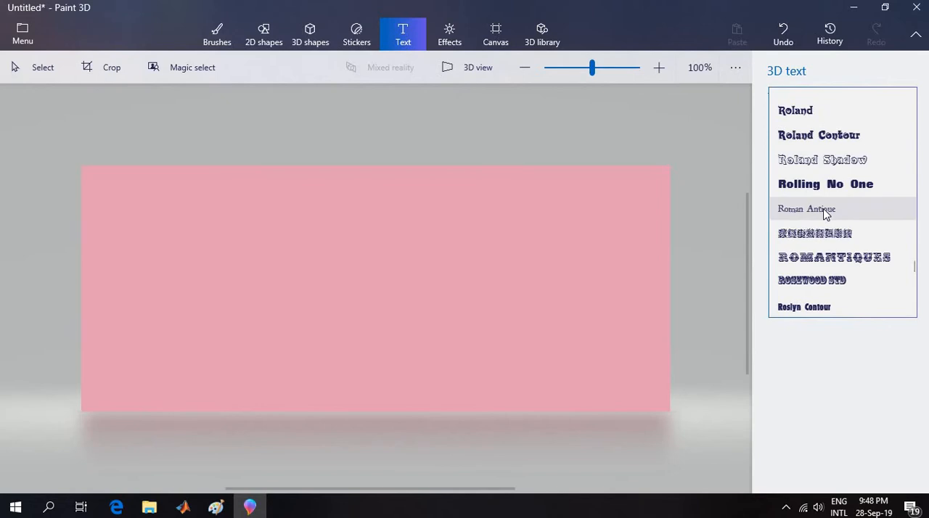
click(795, 110)
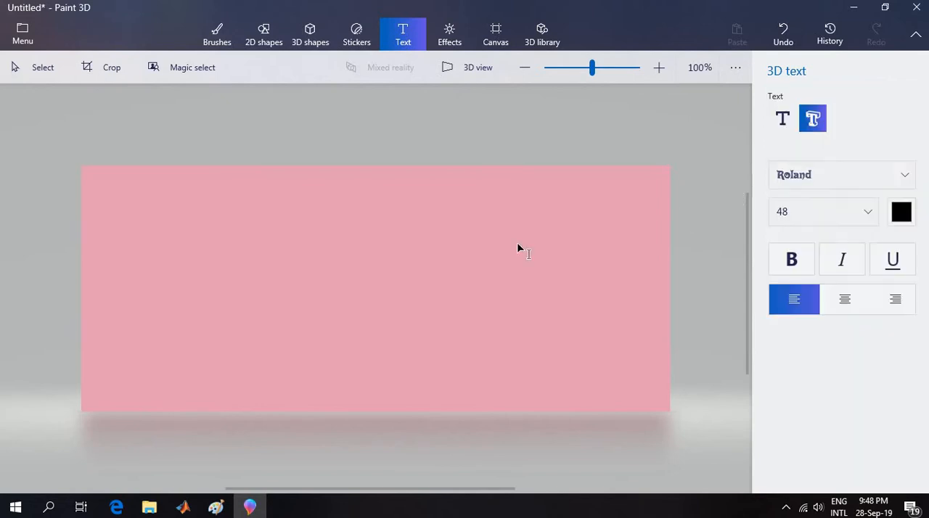
Add a 3D text box reading "Happy New Year" and widen it so the greeting fits on one line.
click(157, 246)
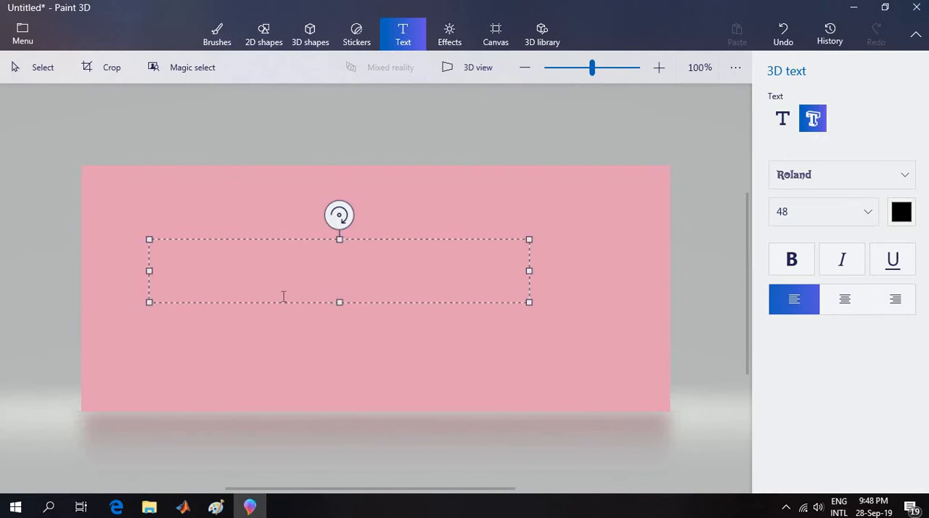
text(H)
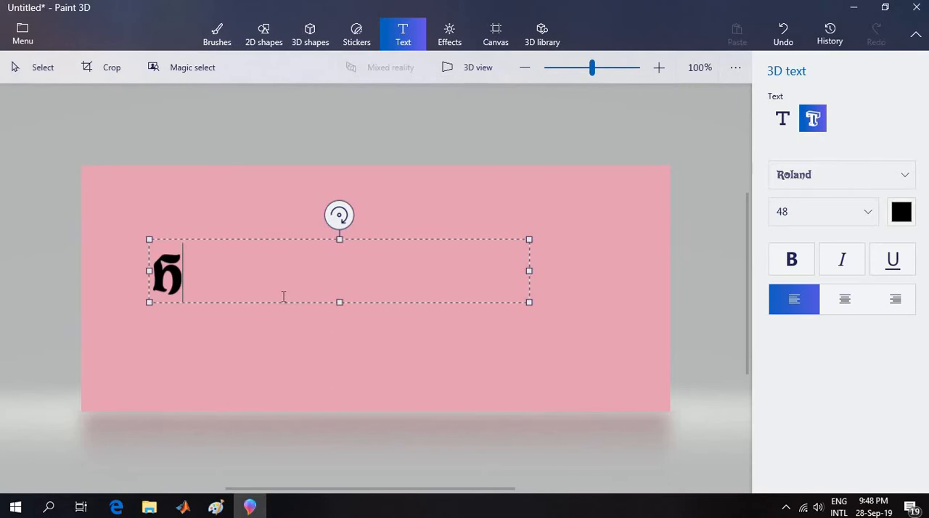
key(BackSpace)
text(Happy )
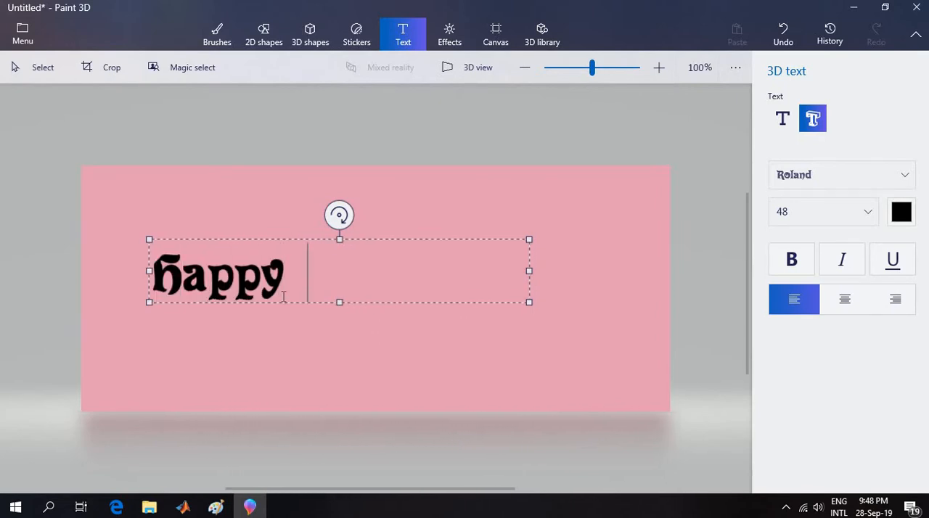
text(New )
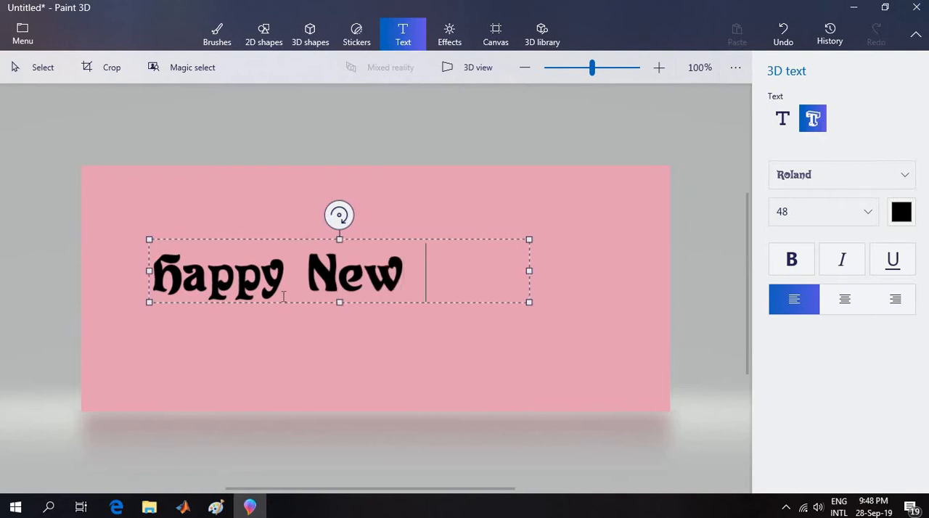
text(Year)
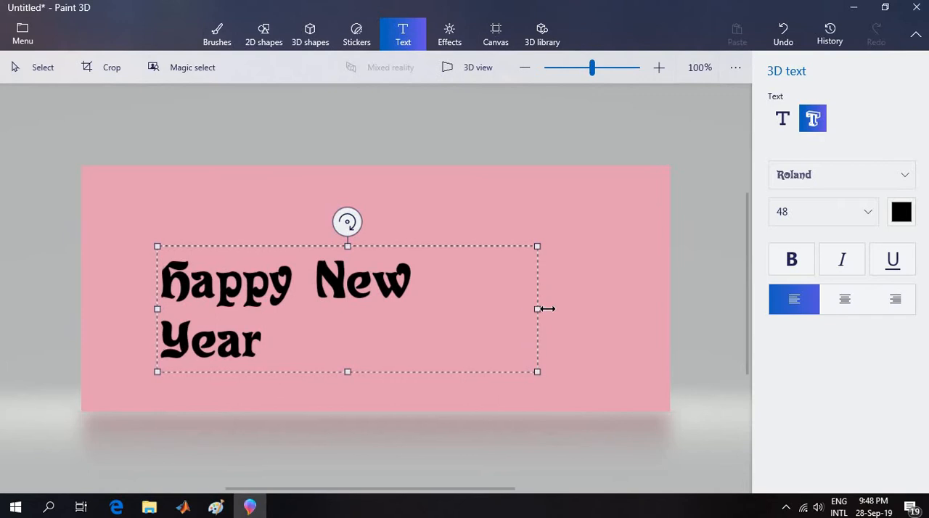
drag(546, 308, 594, 309)
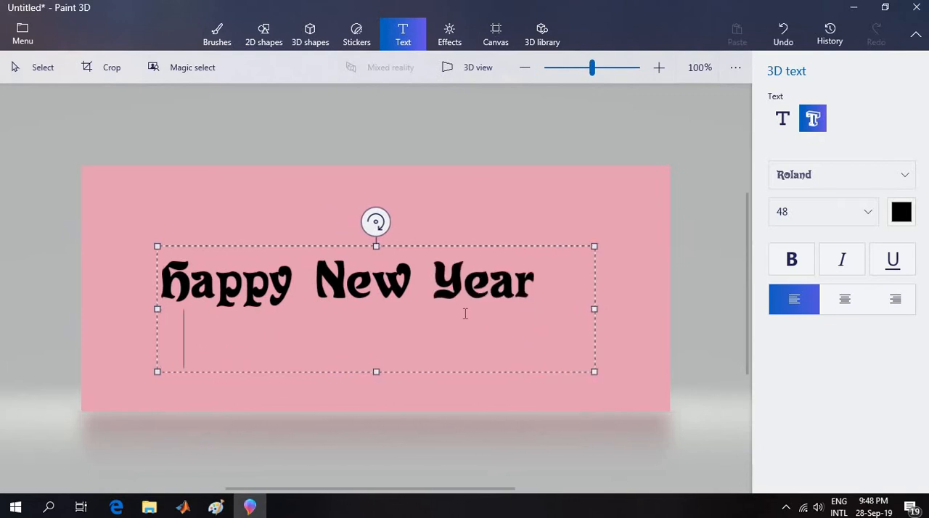
Add "To" and "All of You" as indented second and third lines below the greeting.
key(BackSpace)
text(To)
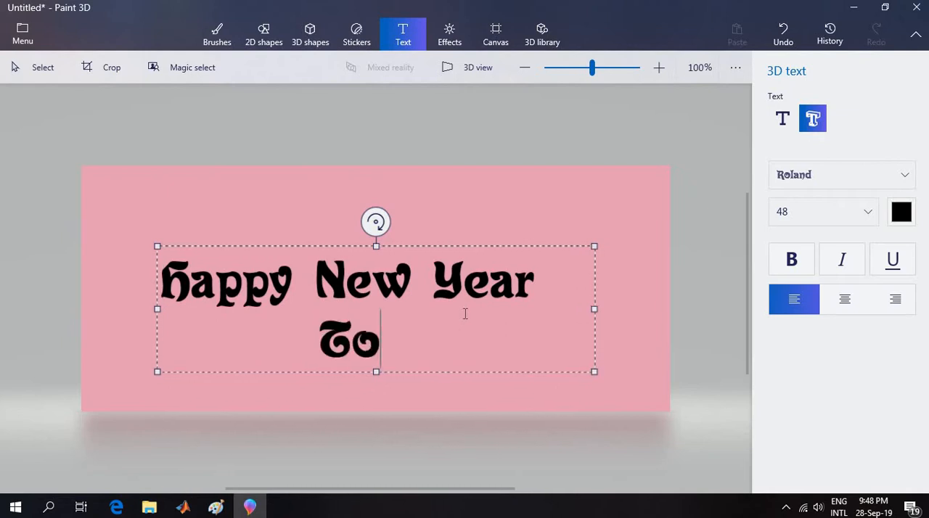
key(Return)
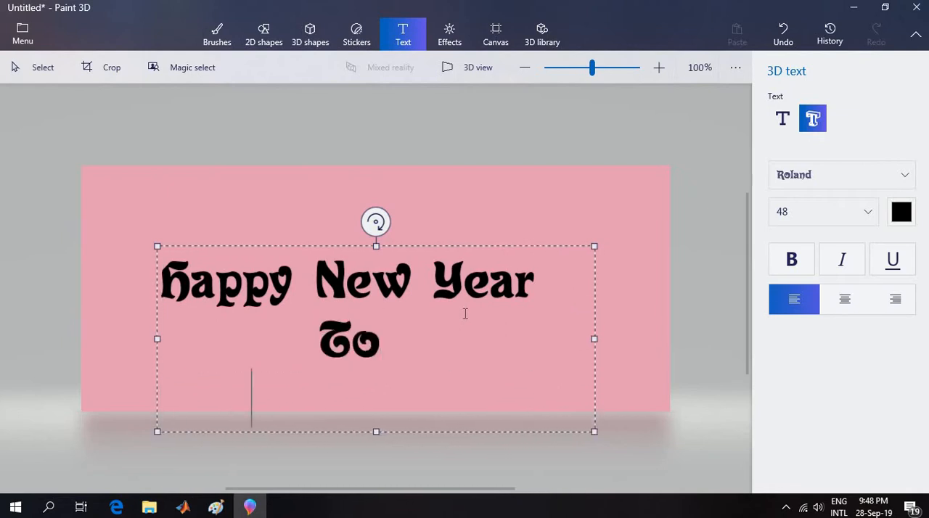
text(All )
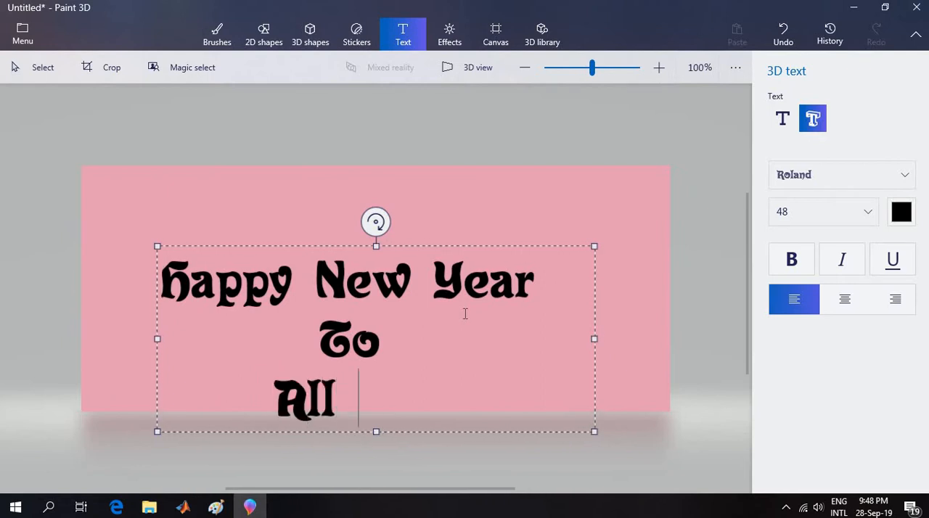
text(of)
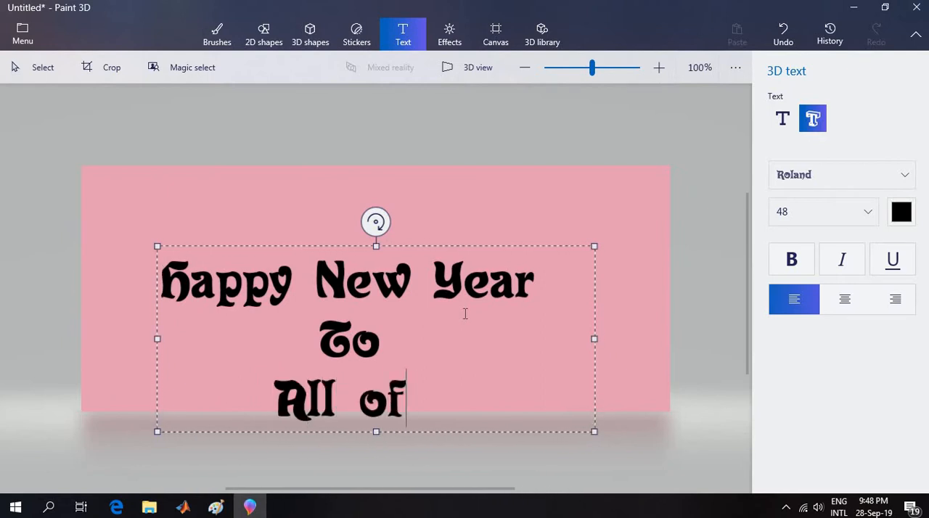
text( You)
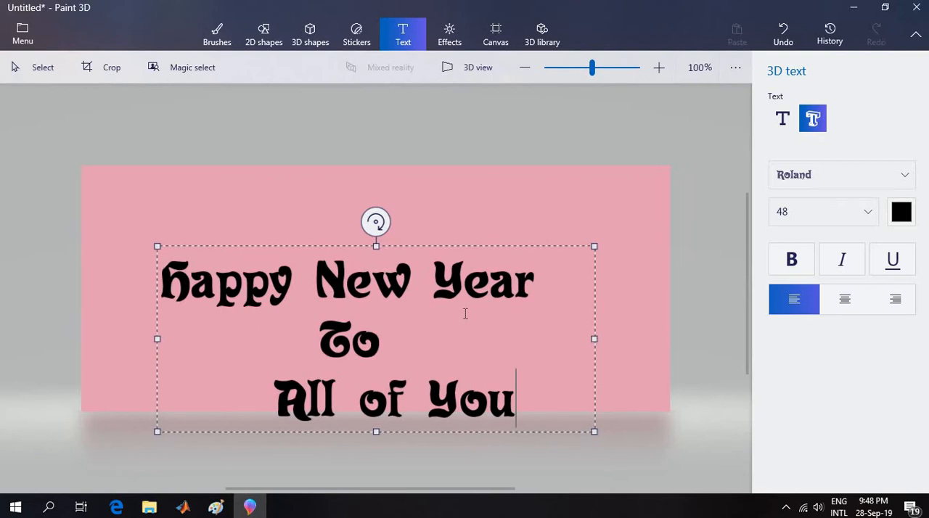
Reduce the indent of "All of You" to center it under "To", and move the text box up within the canvas.
click(271, 395)
key(BackSpace)
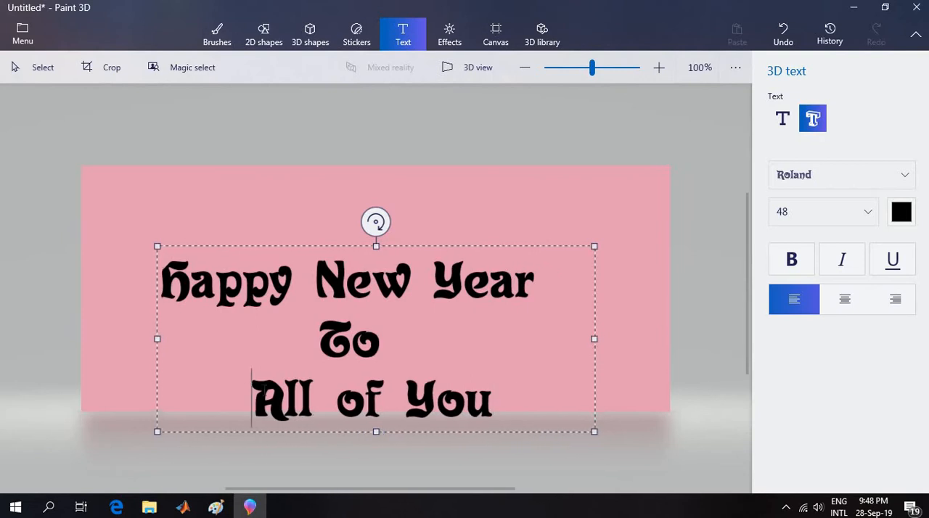
key(BackSpace)
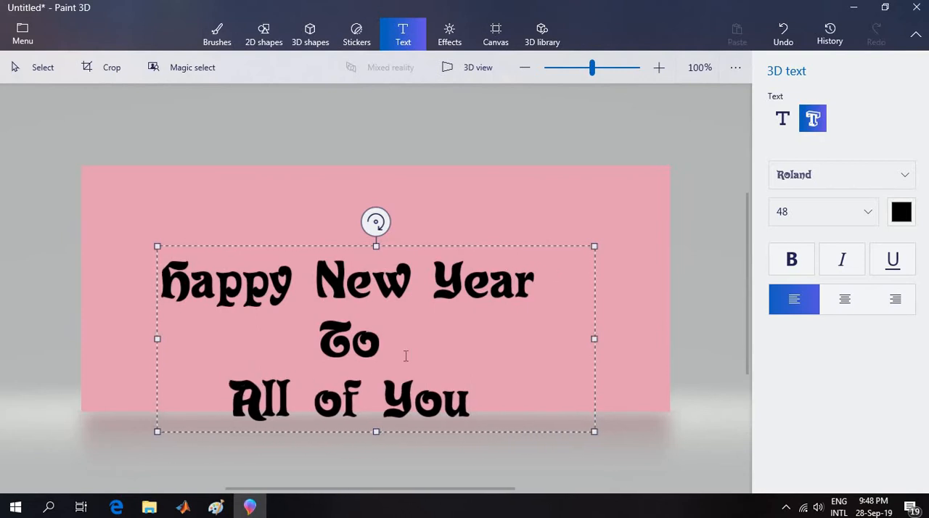
drag(413, 240, 423, 190)
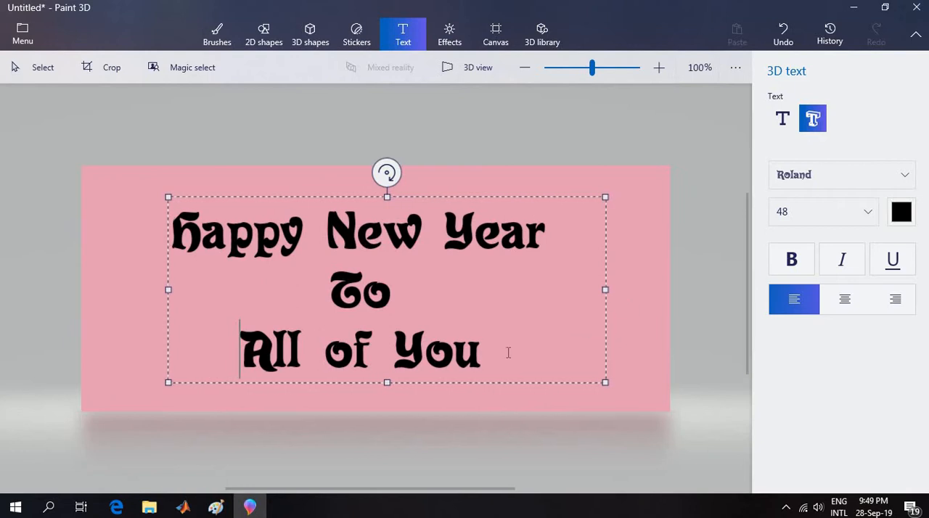
Tilt the 3D greeting slightly in depth and clockwise, and move it toward the lower-left part of the pink canvas.
click(643, 237)
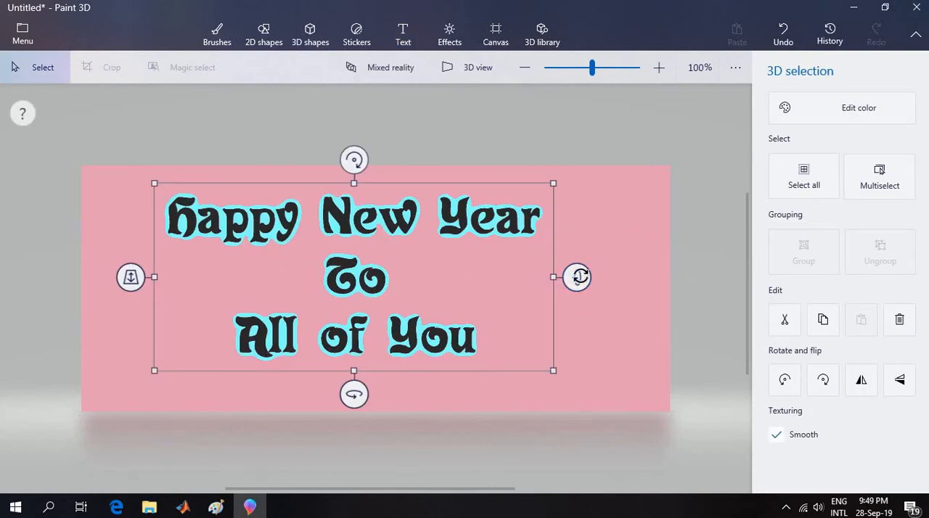
mouse_move(578, 277)
mouse_down()
mouse_move(578, 288)
mouse_move(586, 284)
mouse_up()
drag(128, 277, 183, 258)
drag(354, 391, 334, 388)
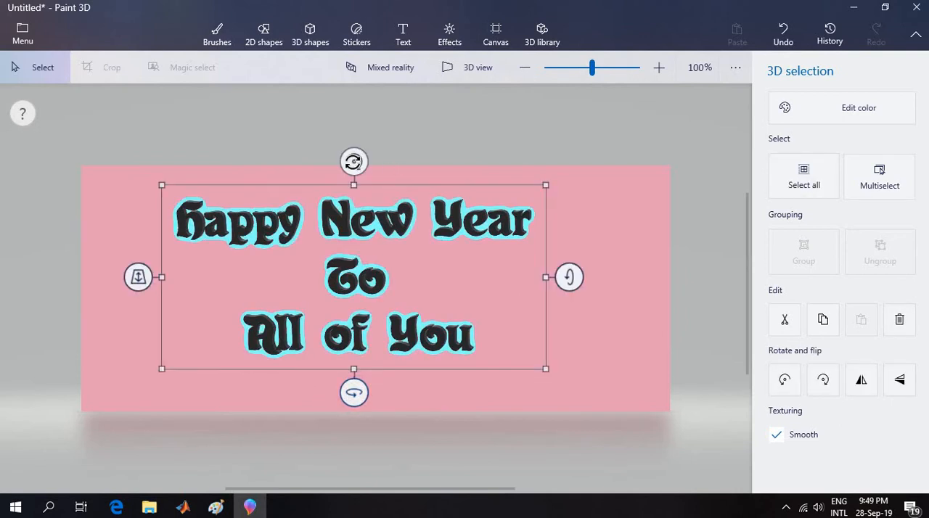
drag(354, 161, 364, 161)
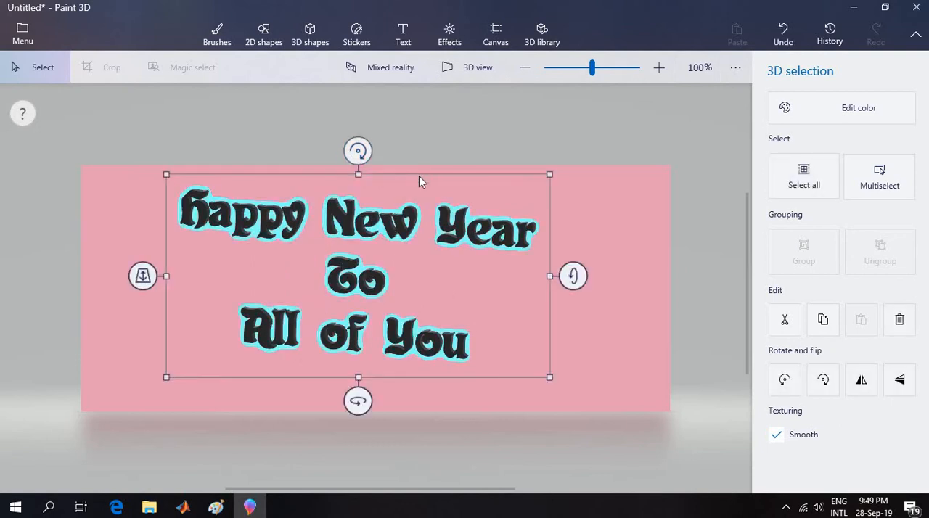
drag(412, 190, 356, 215)
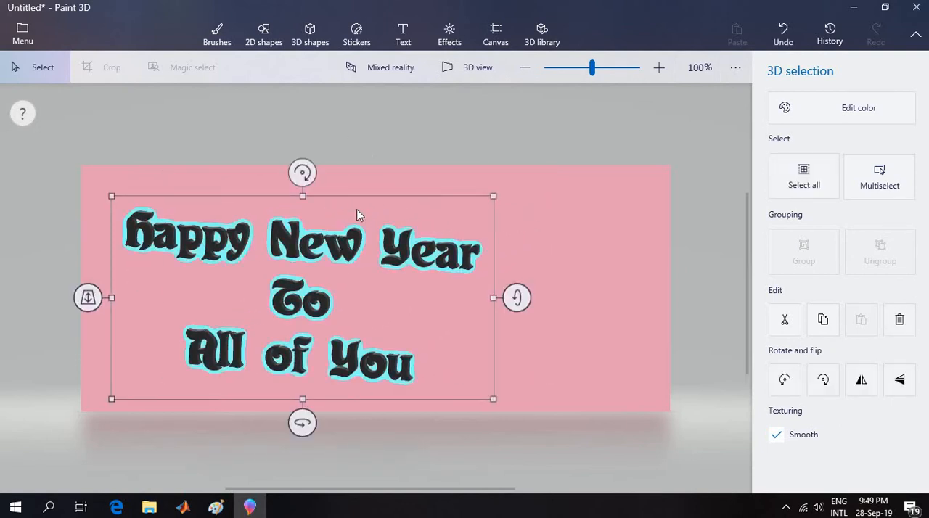
click(440, 127)
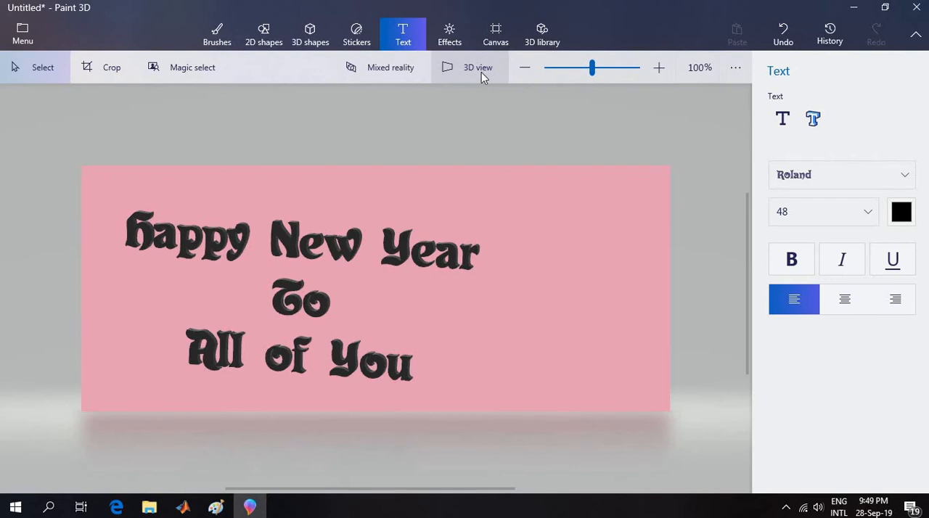
Place a Pig ear sticker on the blank pink area beside "Year" as the first flower petal, narrow end pointing up.
click(354, 38)
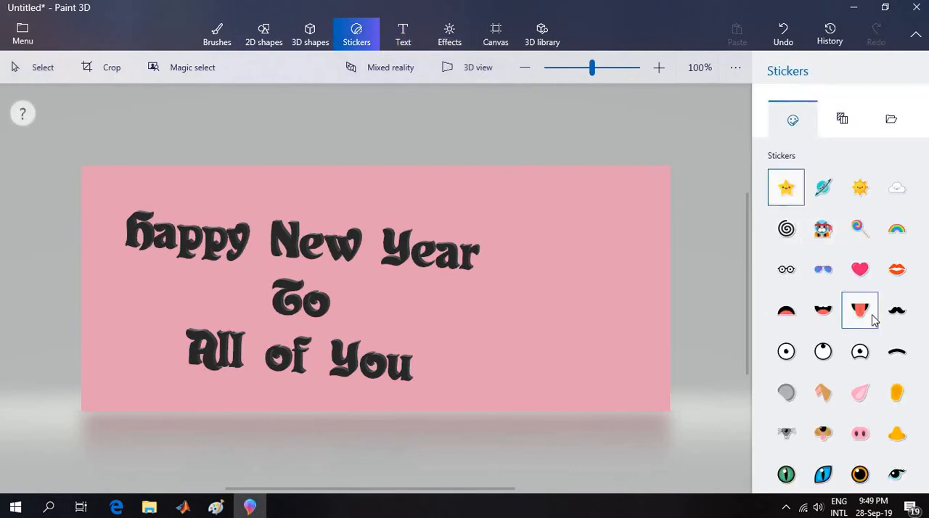
click(843, 128)
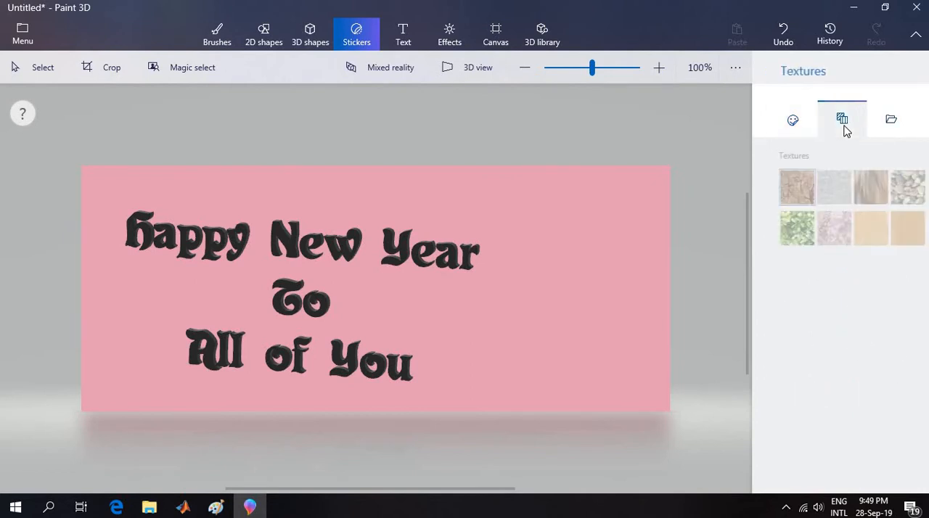
click(794, 120)
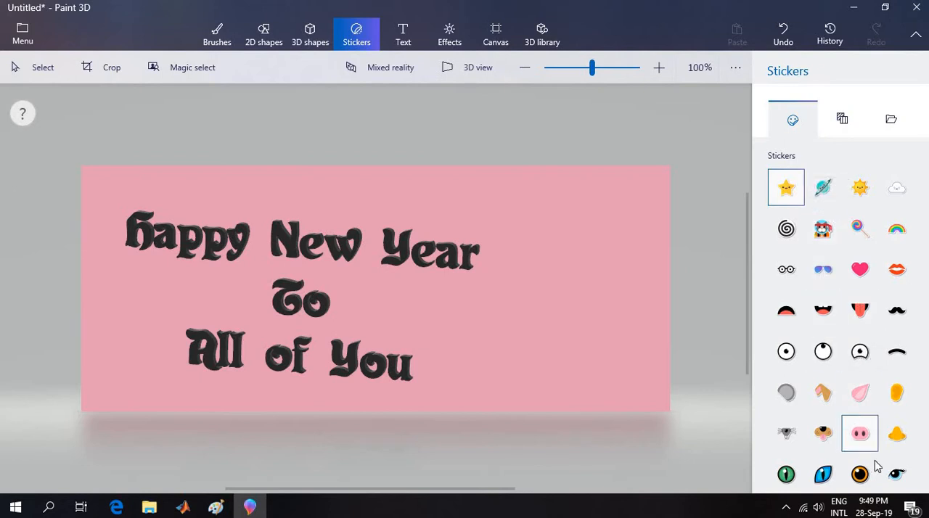
click(859, 399)
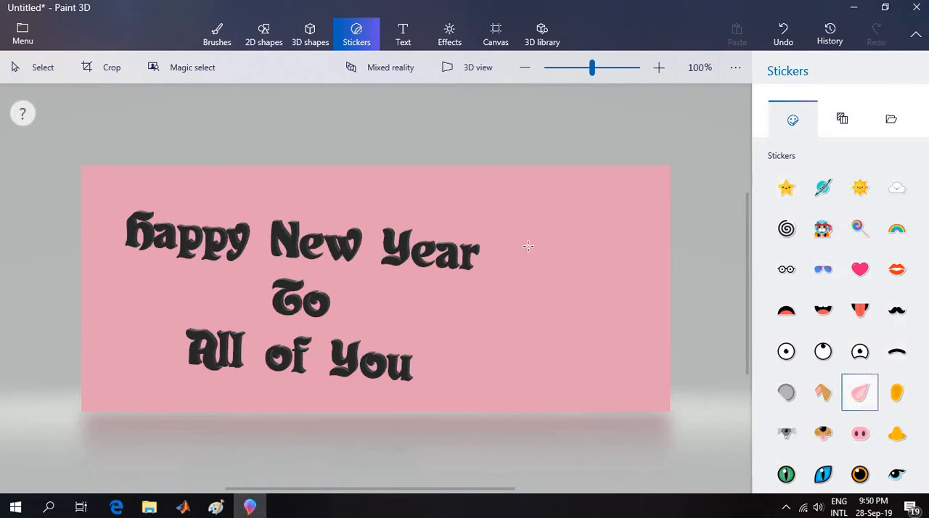
drag(572, 237, 545, 270)
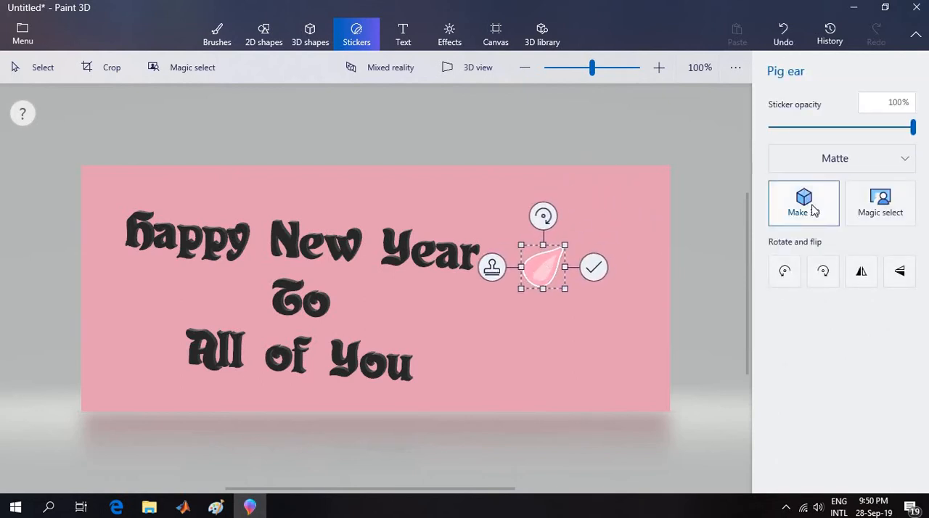
Convert the first Pig ear petal to a 3D object and push it slightly back in depth so it sits close to the canvas.
click(809, 206)
mouse_move(611, 266)
mouse_down()
mouse_move(628, 257)
mouse_move(624, 271)
mouse_move(613, 265)
mouse_move(624, 266)
mouse_up()
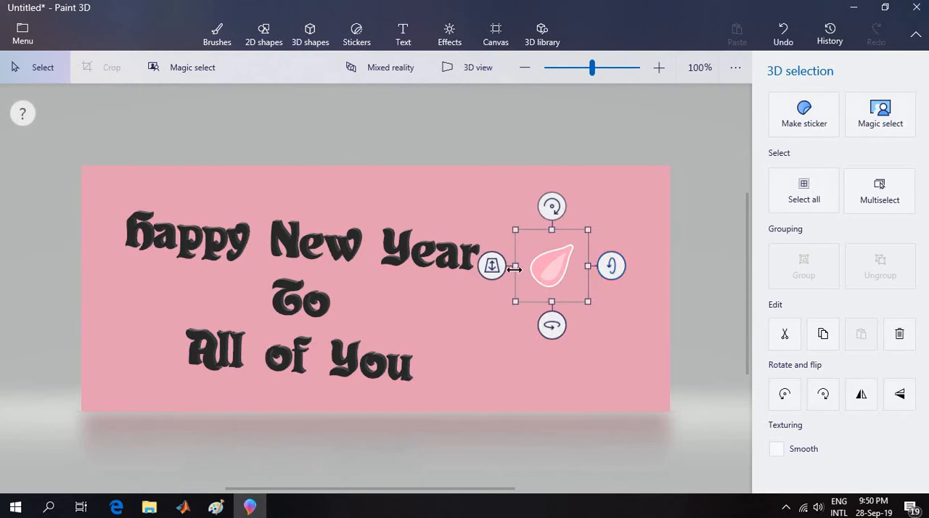
drag(492, 267, 542, 293)
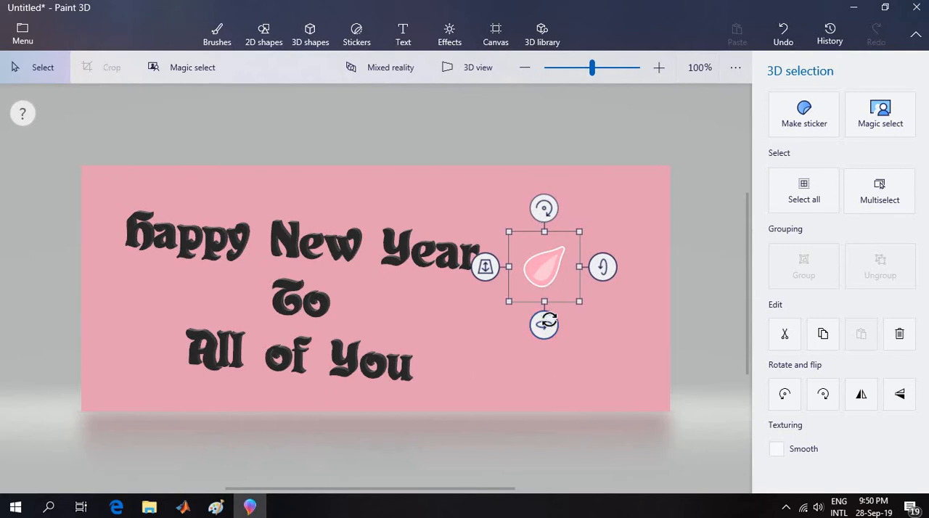
drag(542, 203, 542, 206)
drag(543, 325, 537, 322)
click(569, 136)
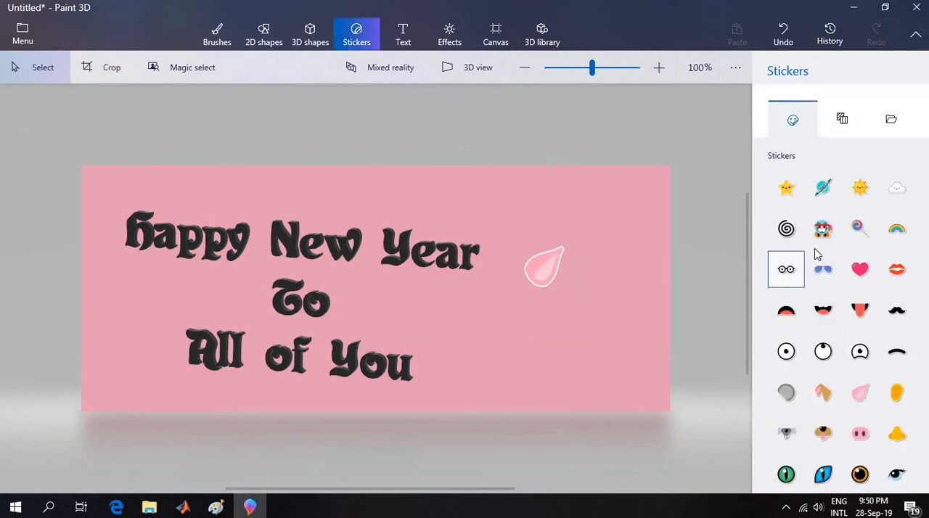
Add a second Pig ear sticker directly above the first petal, rotated so that their narrow ends meet.
click(862, 400)
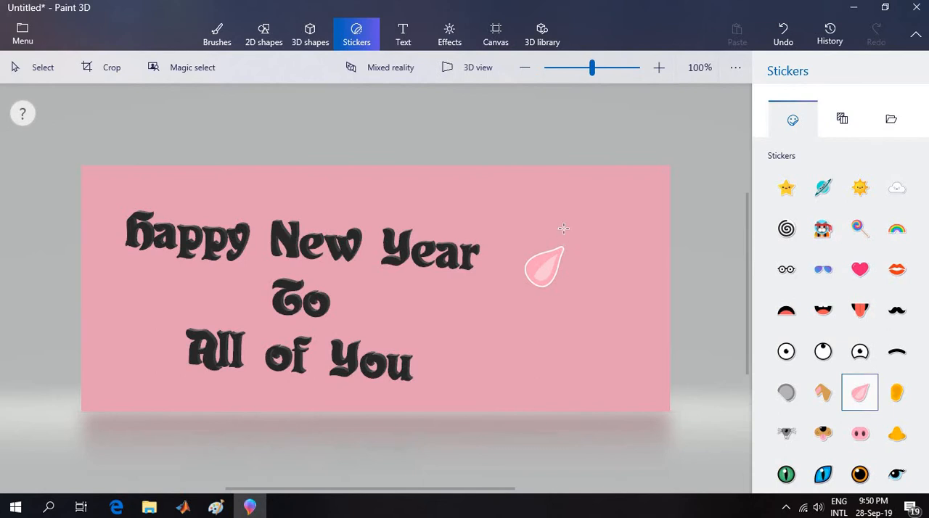
mouse_move(563, 244)
mouse_down()
mouse_move(560, 174)
mouse_move(599, 225)
mouse_up()
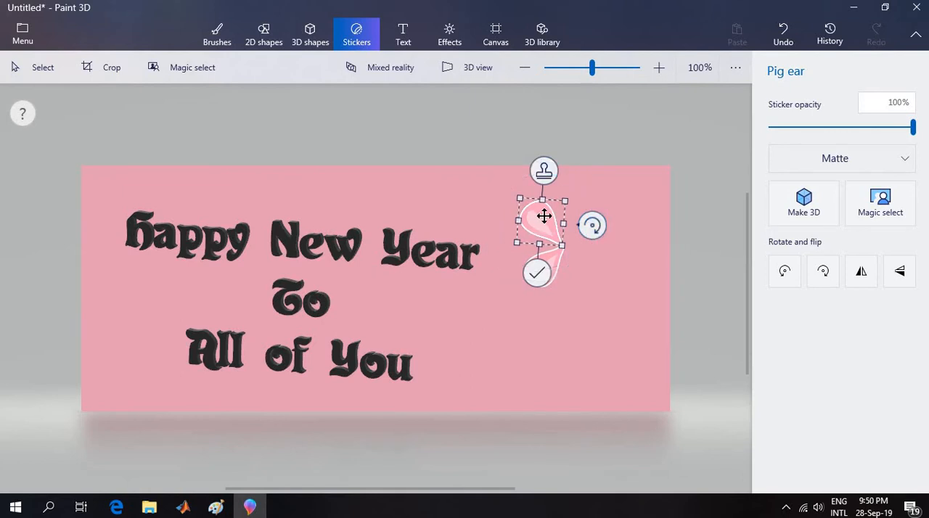
click(549, 217)
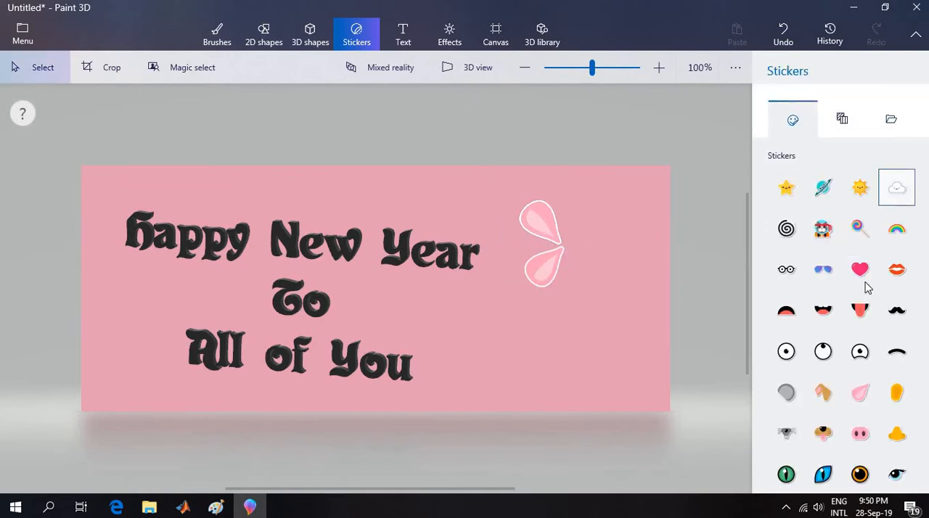
Add a third Pig ear sticker as the flower's upper-right petal, rotated so its narrow end points to the flower's center.
click(861, 393)
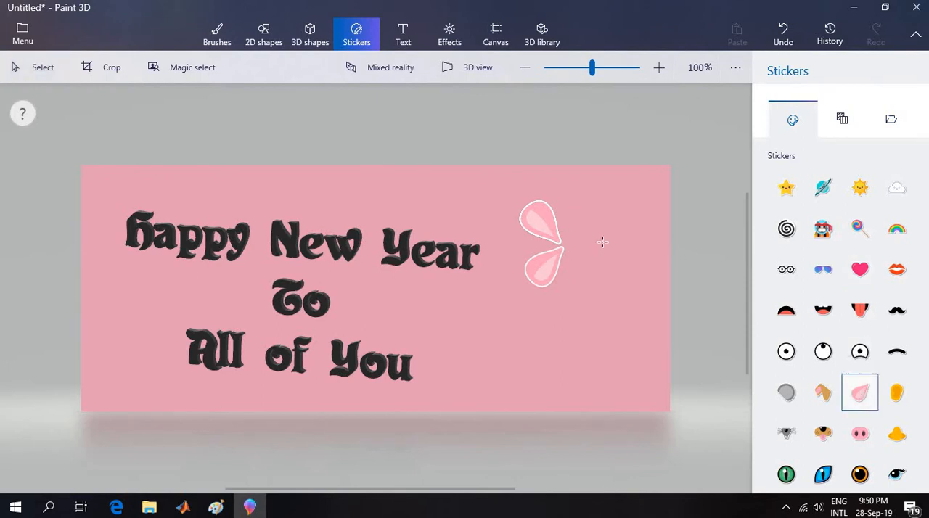
drag(581, 243, 629, 195)
drag(605, 166, 581, 309)
drag(591, 217, 587, 221)
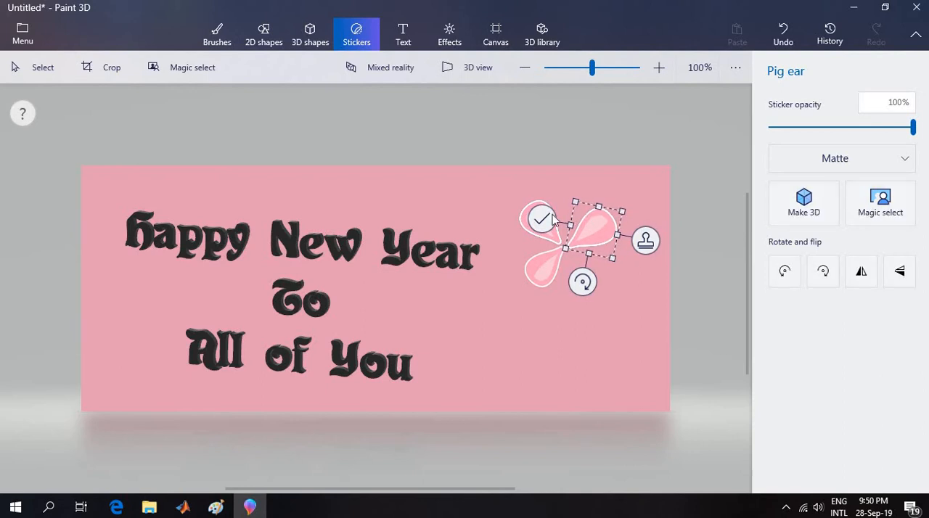
mouse_move(581, 281)
mouse_down()
mouse_move(569, 282)
mouse_move(591, 289)
mouse_move(576, 275)
mouse_up()
drag(599, 235, 600, 230)
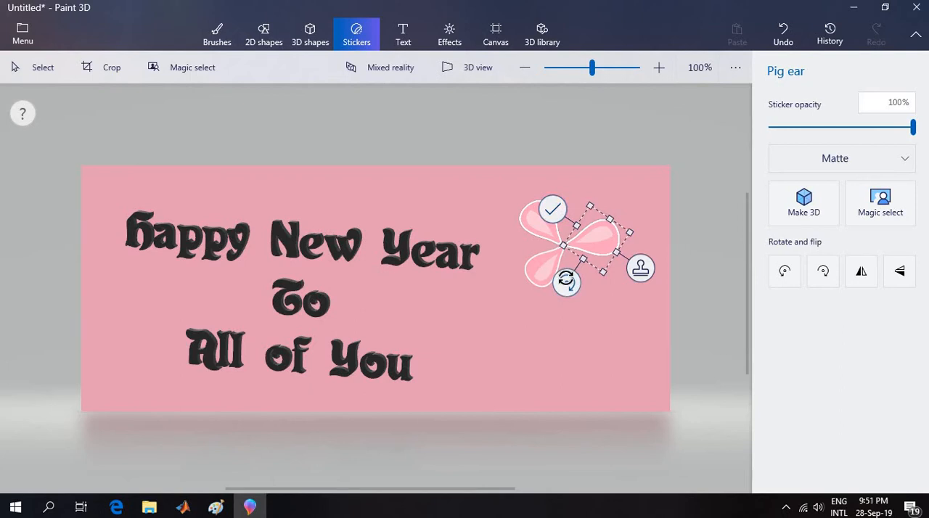
drag(567, 283, 576, 288)
drag(601, 232, 599, 224)
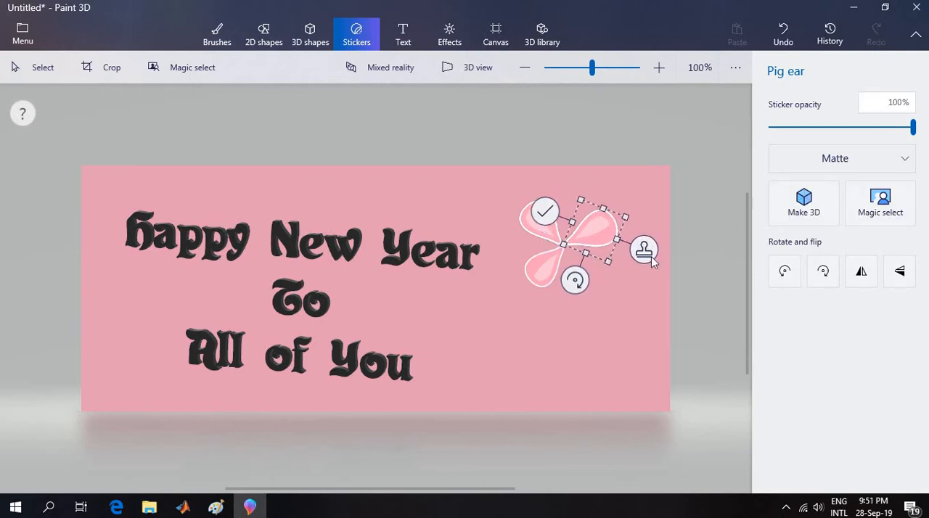
Convert the upper-right petal to 3D, tilt it slightly, push it back in depth and move it to meet the other petals.
click(802, 210)
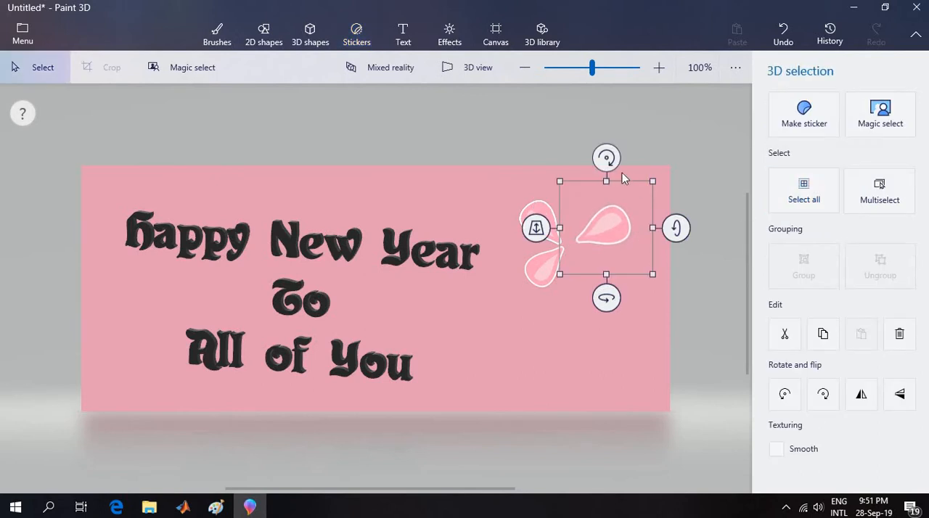
drag(608, 158, 606, 158)
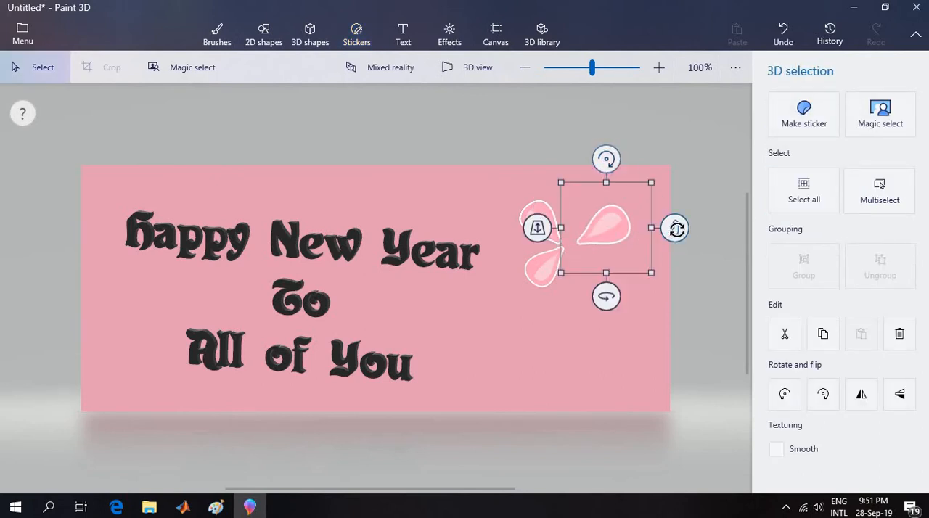
drag(676, 229, 669, 232)
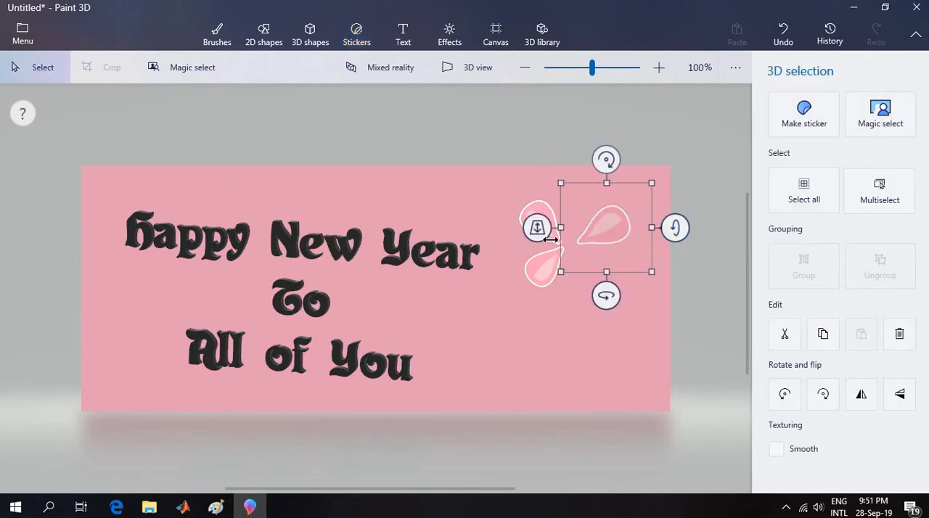
drag(540, 232, 567, 187)
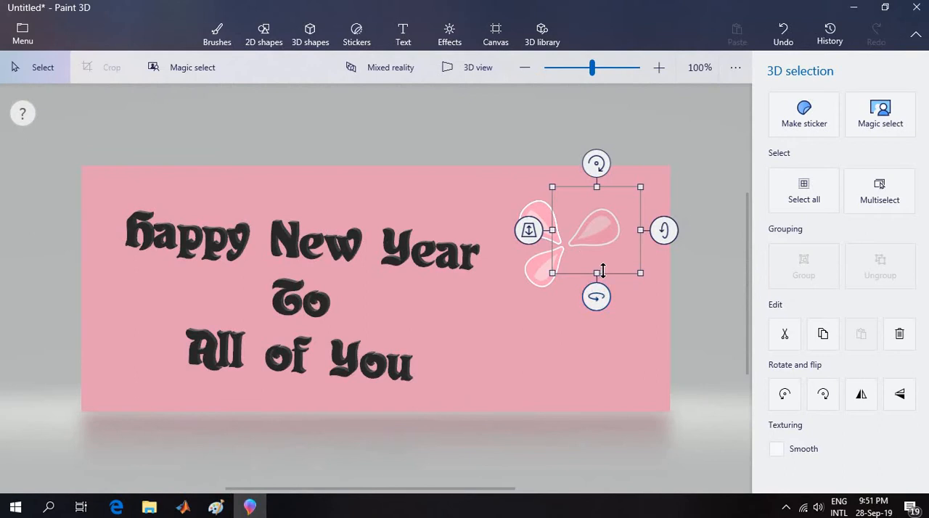
drag(601, 219, 611, 241)
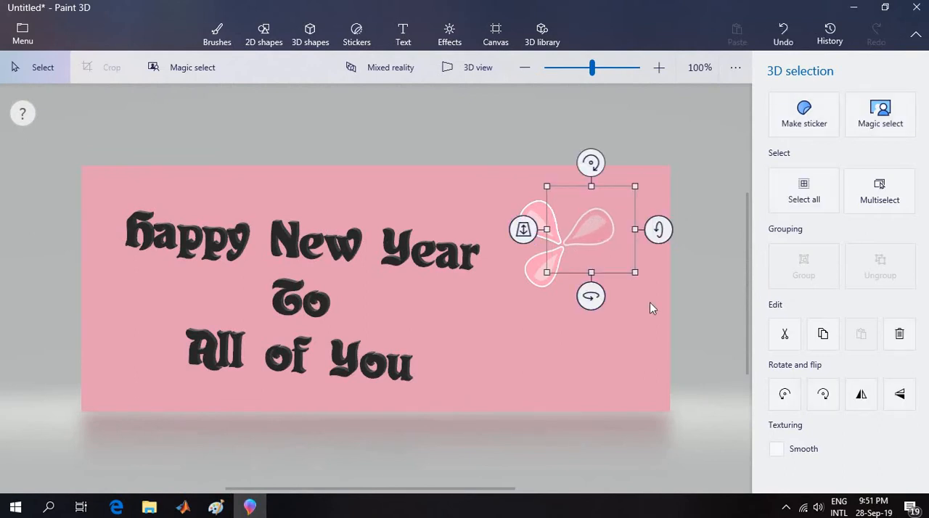
click(676, 174)
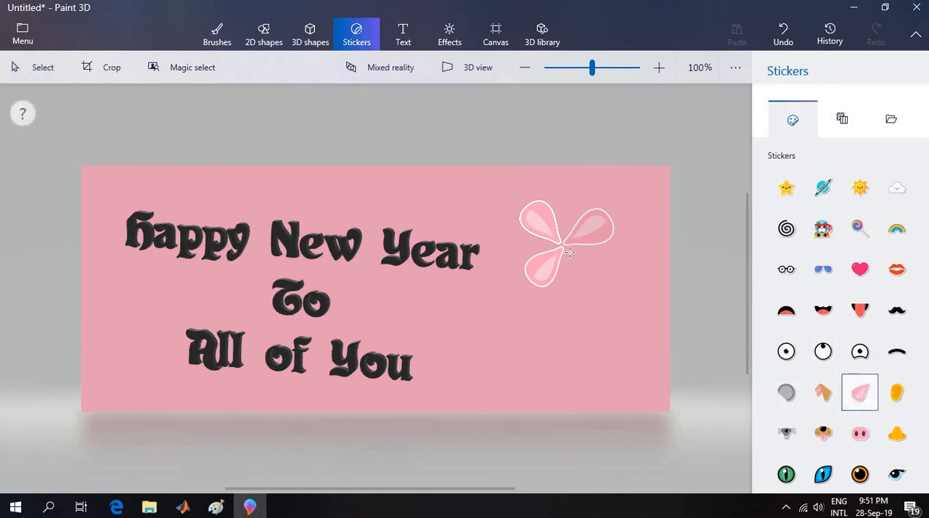
Add a fourth Pig ear sticker as the lower-right petal, rotated about -87° with its narrow end at the flower's center.
drag(570, 252, 615, 297)
drag(592, 225, 506, 271)
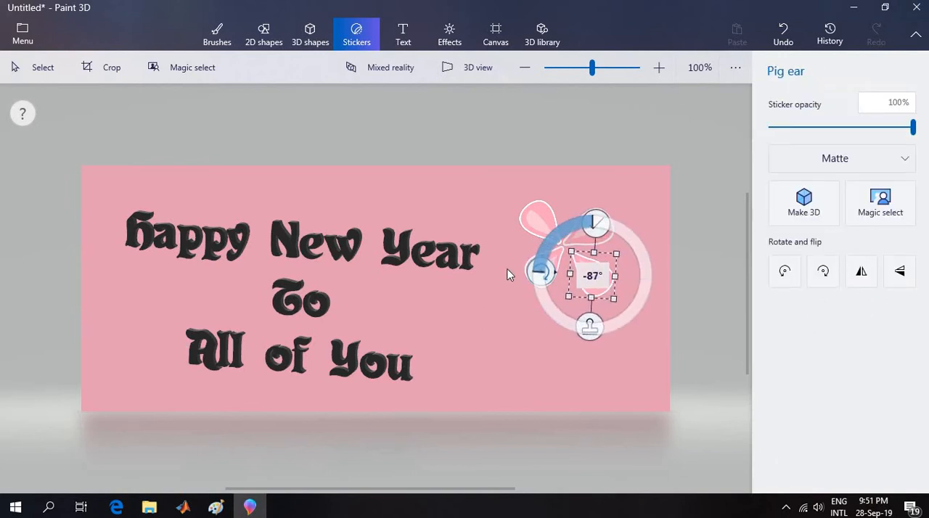
drag(600, 263, 593, 258)
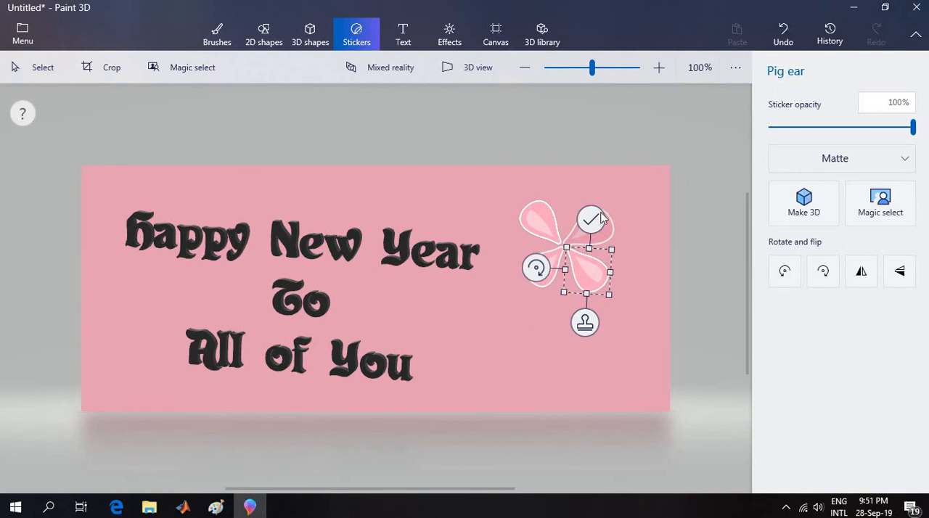
click(658, 381)
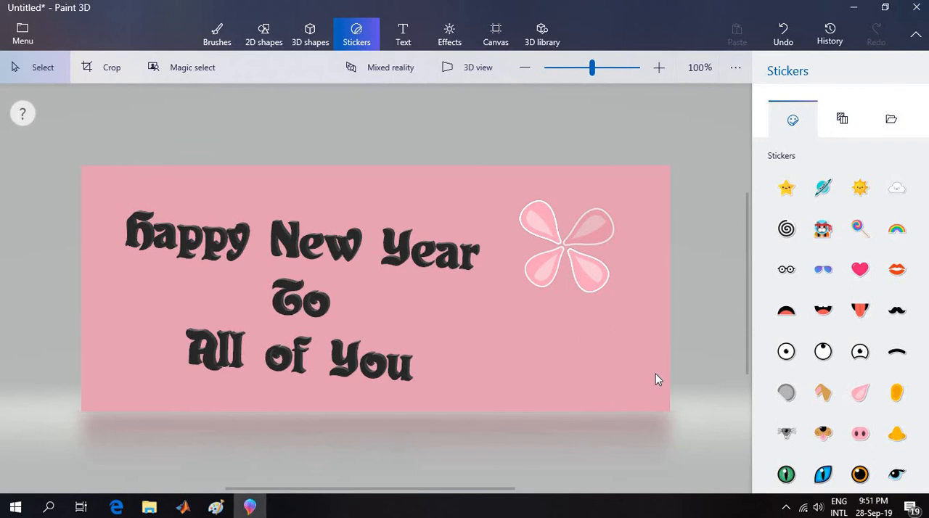
Place a Heart sticker below the flower, fully inside the canvas near its bottom edge.
click(824, 274)
click(834, 308)
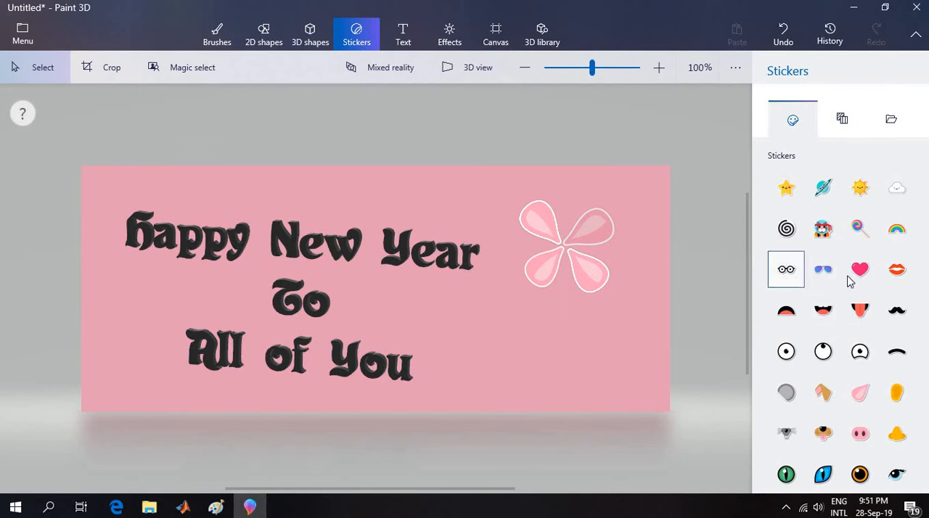
click(858, 271)
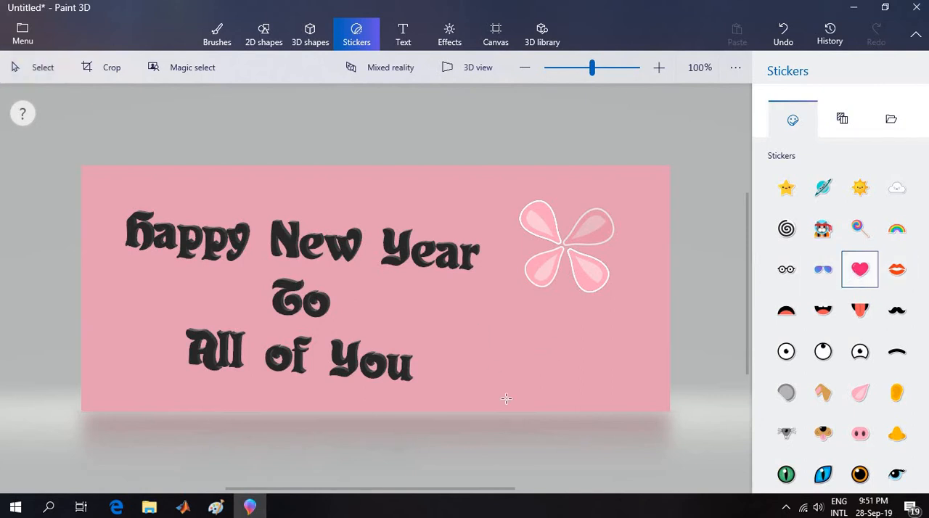
drag(505, 398, 531, 423)
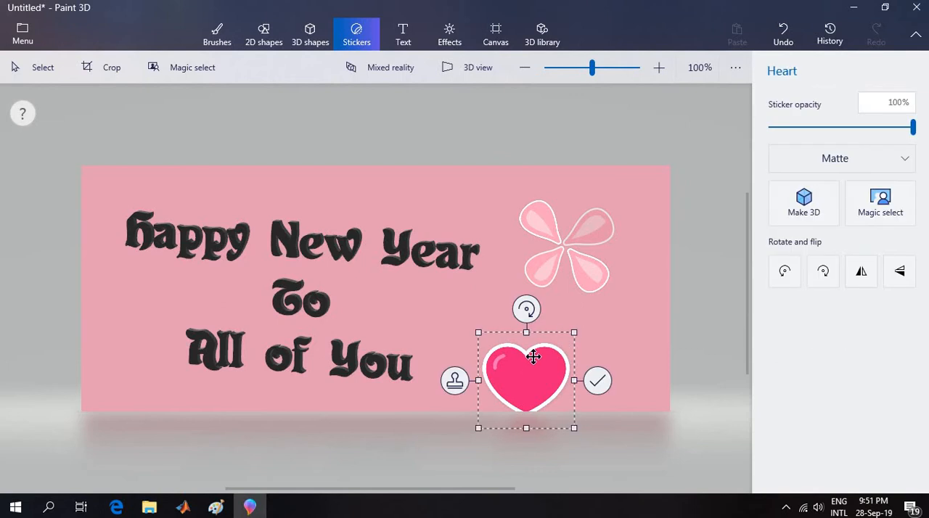
mouse_move(530, 355)
mouse_down()
mouse_move(525, 335)
mouse_move(527, 344)
mouse_up()
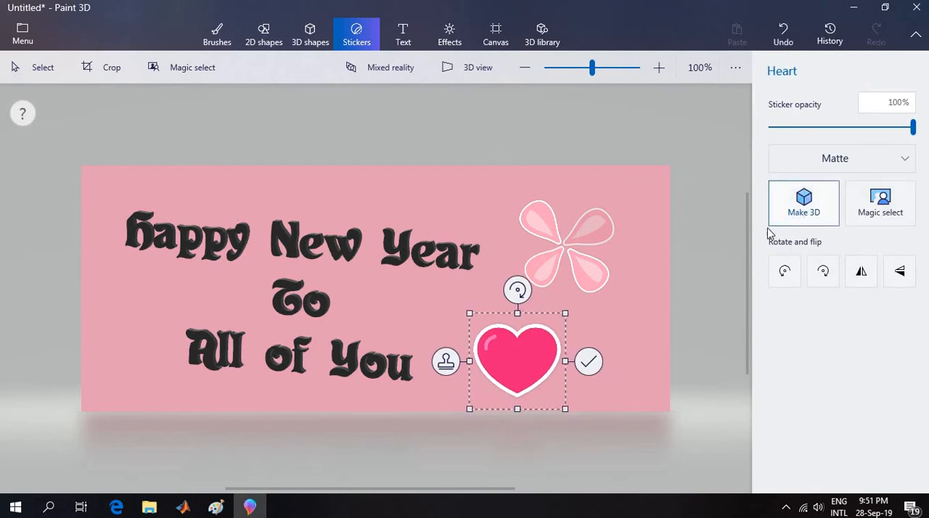
Convert the heart to 3D, push it slightly back, tilt it a little and move it closer to the word "You".
click(773, 216)
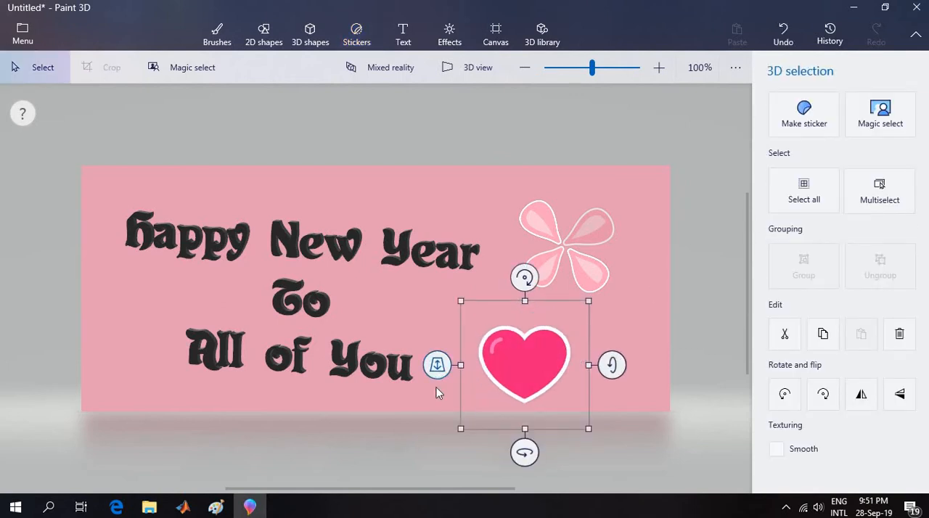
drag(437, 365, 469, 340)
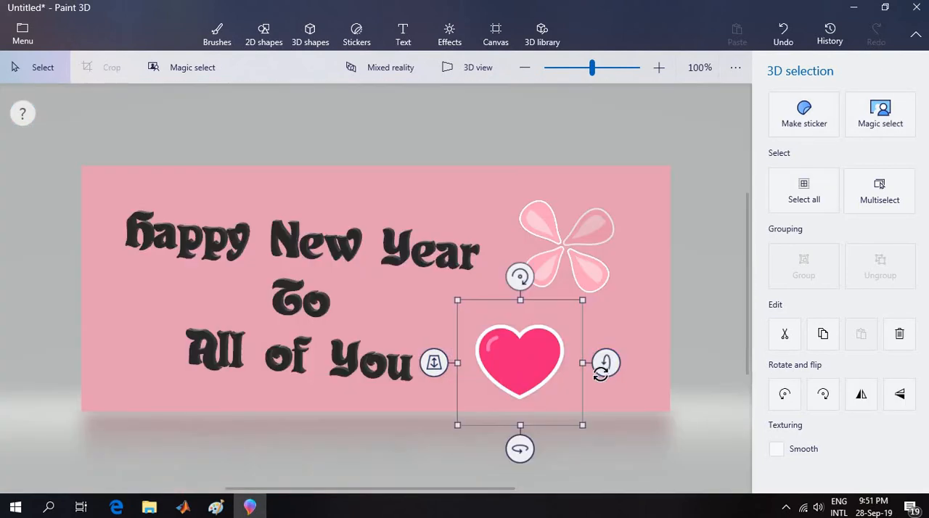
drag(605, 364, 628, 362)
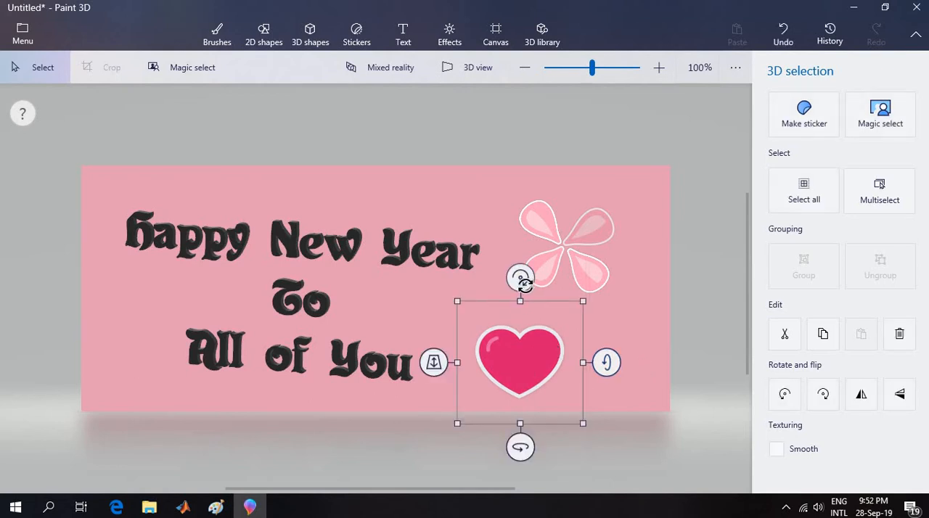
mouse_move(521, 449)
mouse_down()
mouse_move(533, 445)
mouse_move(523, 447)
mouse_up()
drag(518, 344, 513, 345)
key(s)
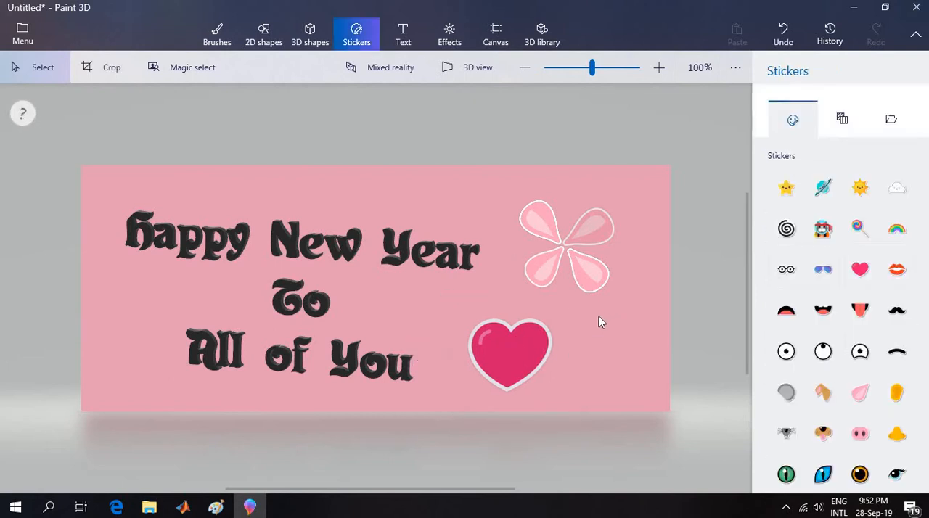
Add a second Heart sticker to the right of the first heart, below the flower.
click(860, 270)
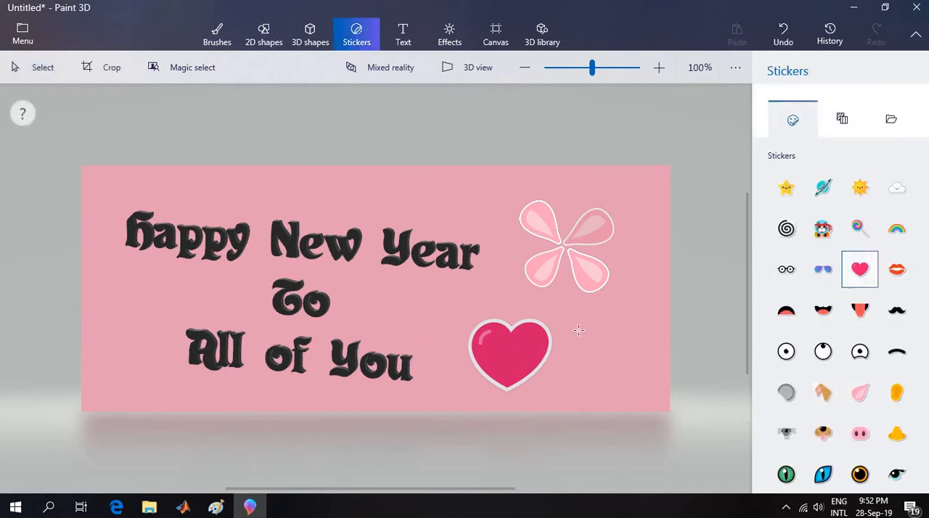
mouse_move(631, 410)
mouse_down()
mouse_move(659, 441)
mouse_move(649, 435)
mouse_up()
drag(622, 352, 592, 342)
Convert the second heart to 3D, turn it slightly, push it a little back and move it to overlap the first heart.
click(810, 206)
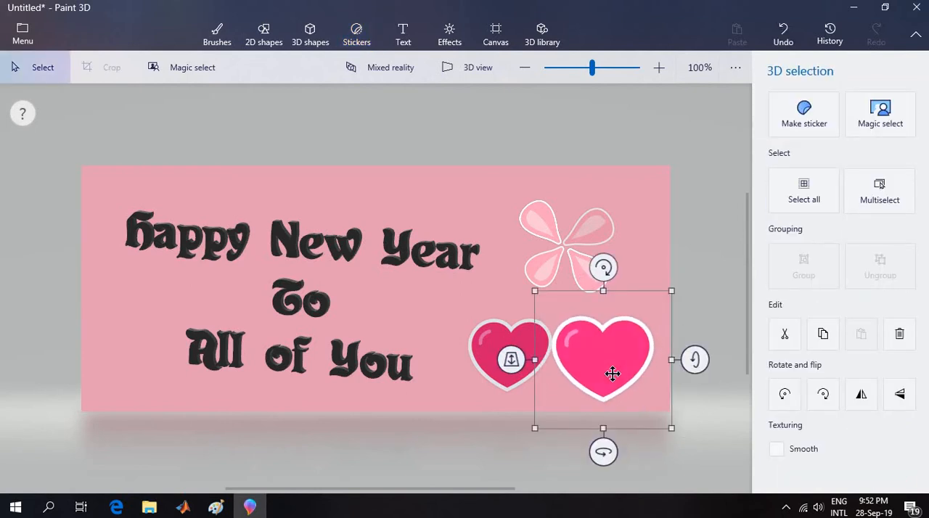
drag(694, 359, 666, 360)
mouse_move(603, 453)
mouse_down()
mouse_move(621, 451)
mouse_move(614, 453)
mouse_up()
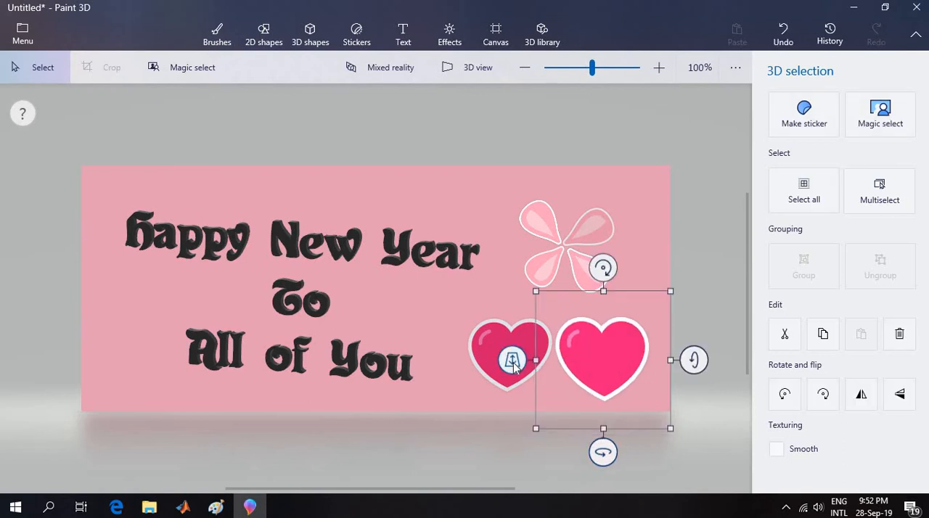
drag(510, 361, 458, 325)
drag(576, 348, 549, 370)
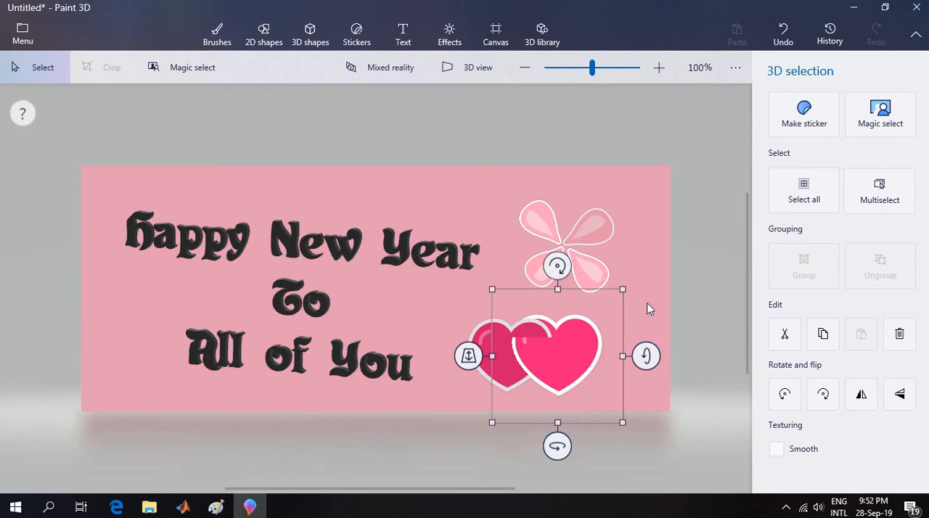
click(356, 34)
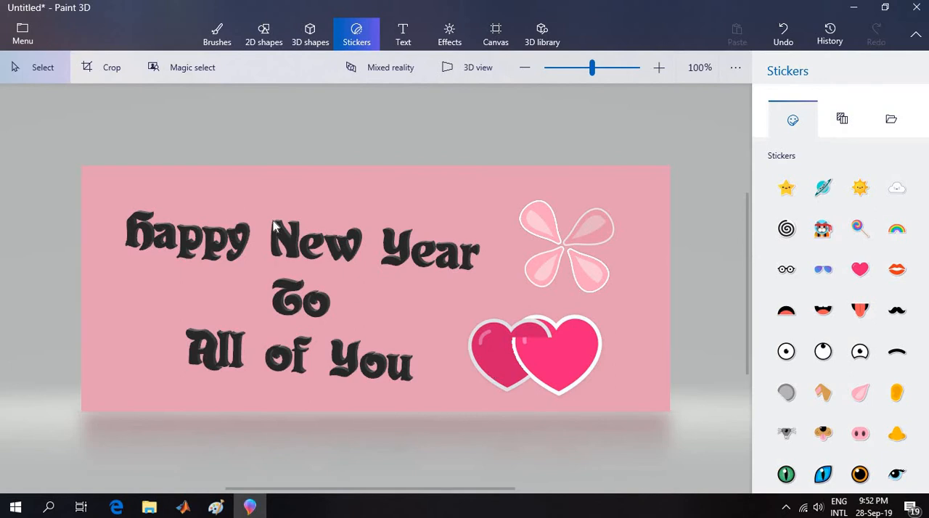
Start saving a copy of the card and choose GIF (image) as the file type.
click(24, 31)
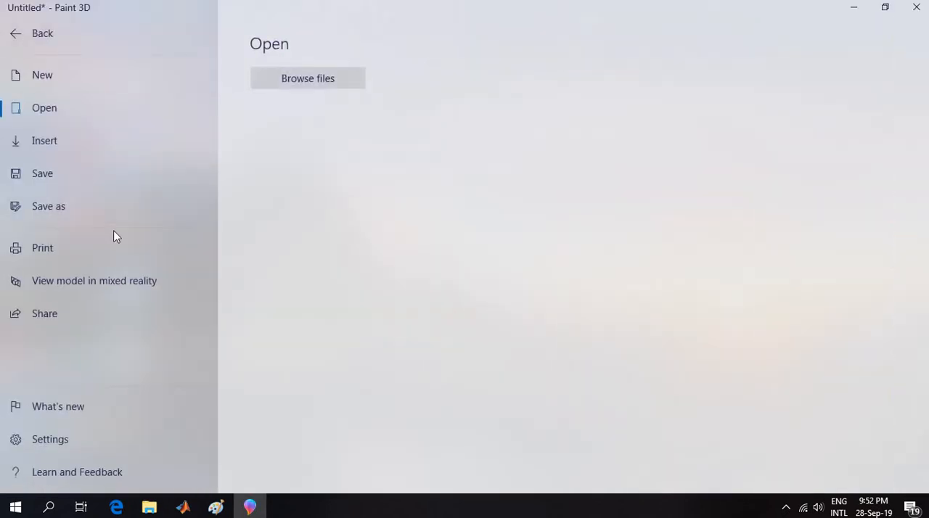
click(92, 206)
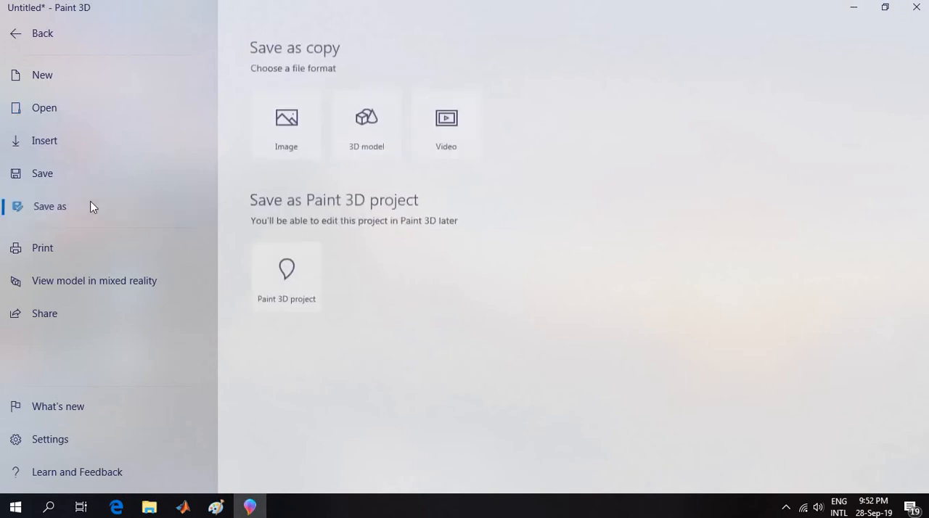
click(435, 142)
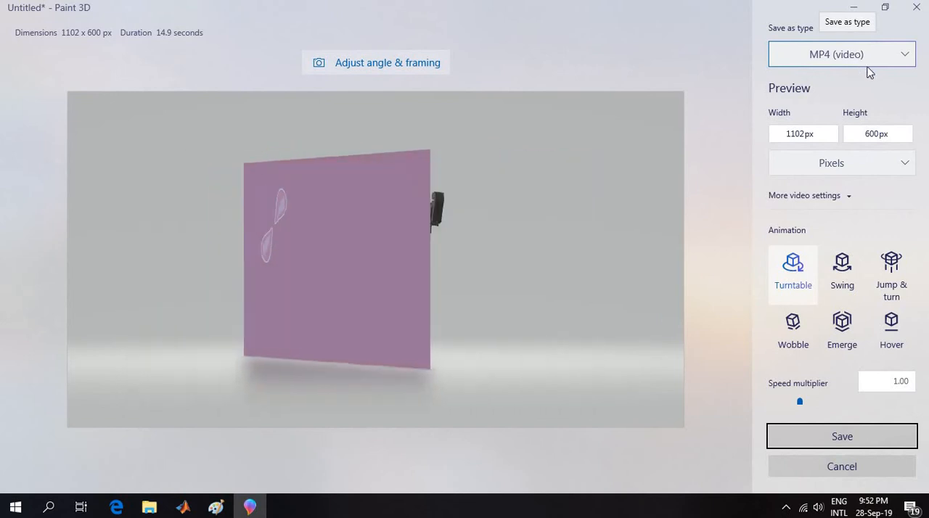
click(881, 55)
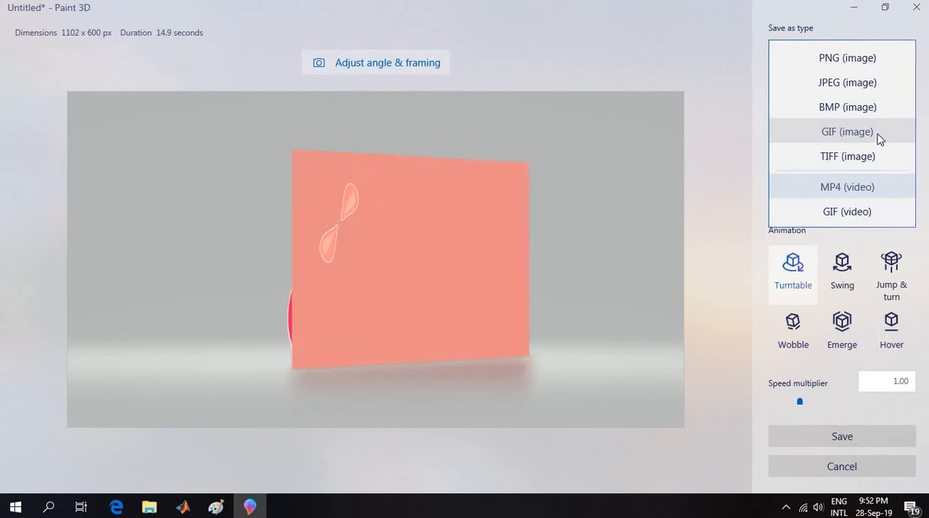
click(877, 137)
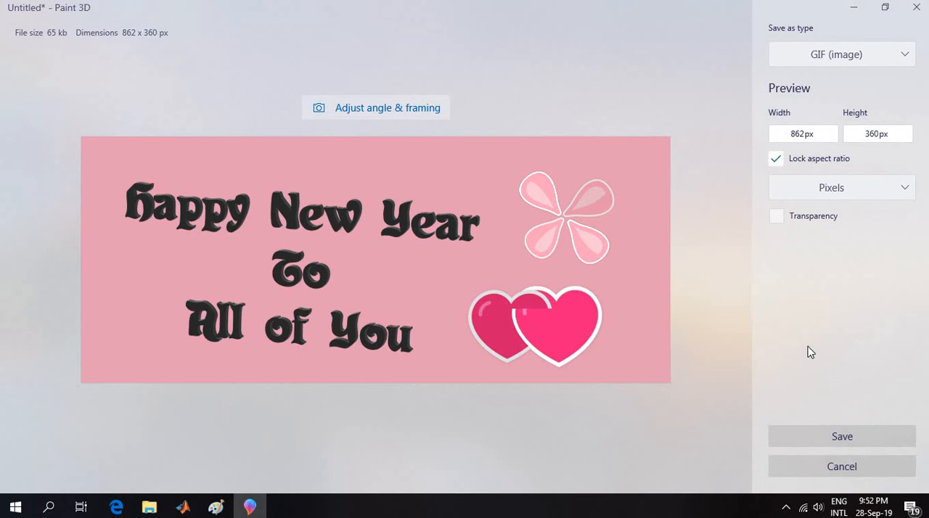
Save the GIF image as "new year wish" in the Captures folder under Videos.
click(852, 437)
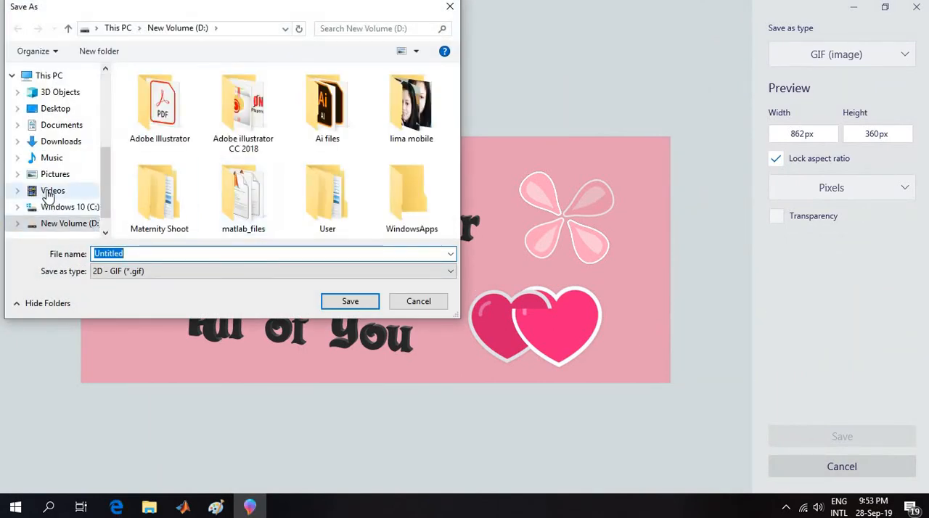
click(52, 191)
double_click(175, 98)
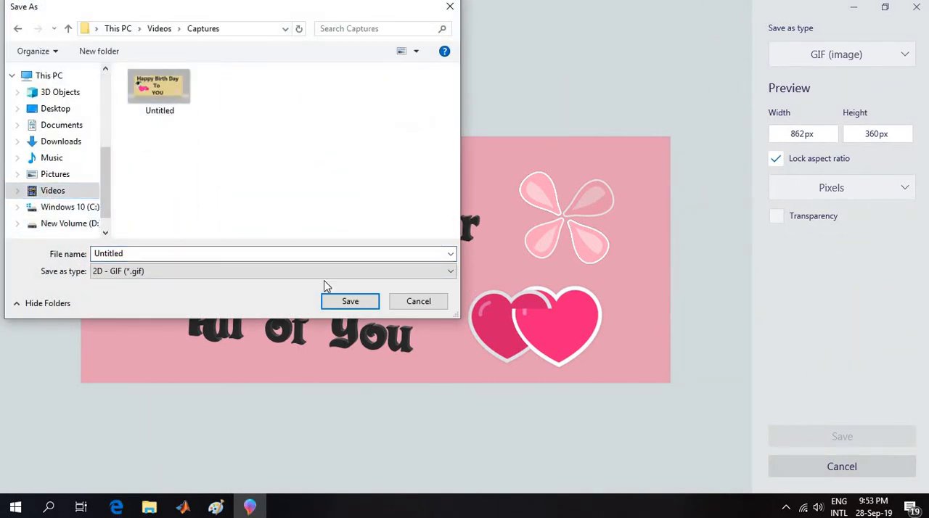
click(173, 253)
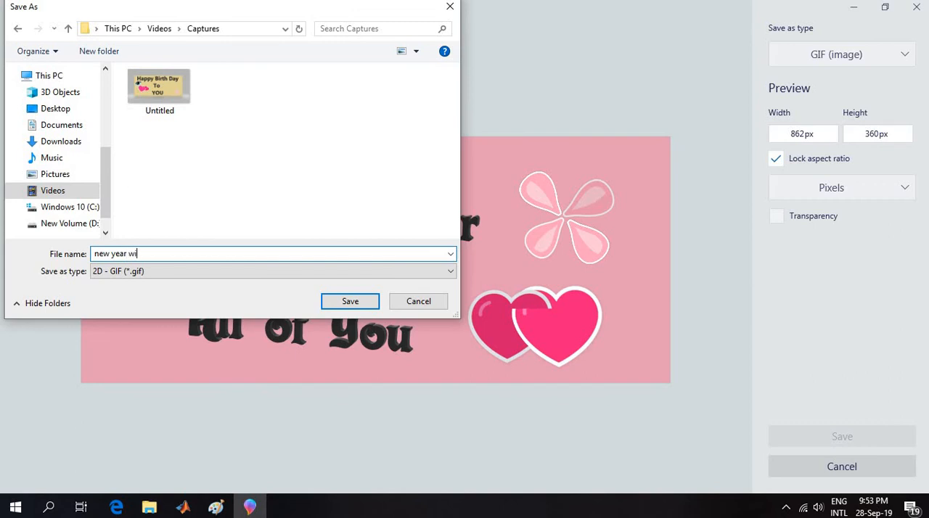
click(348, 303)
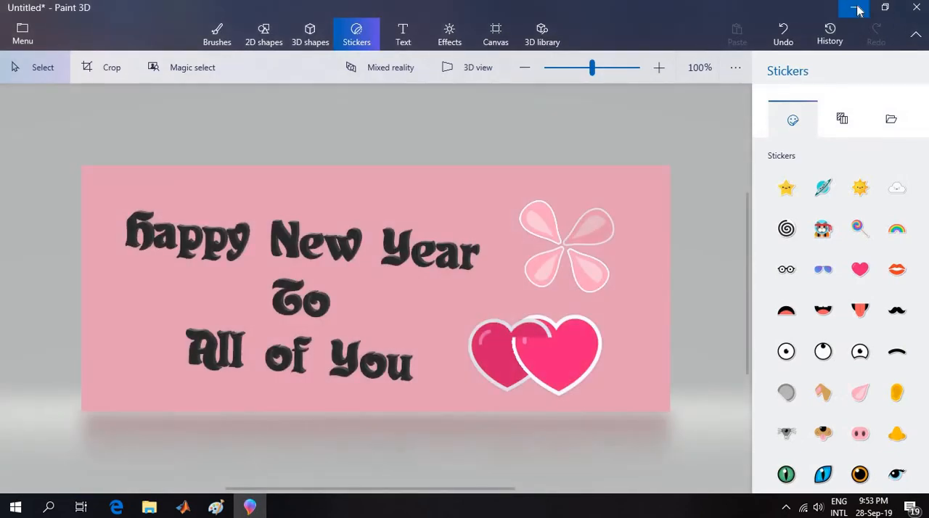
Switch to File Explorer, view the "new year wish" image from Videos > Captures, and close the viewer.
click(857, 10)
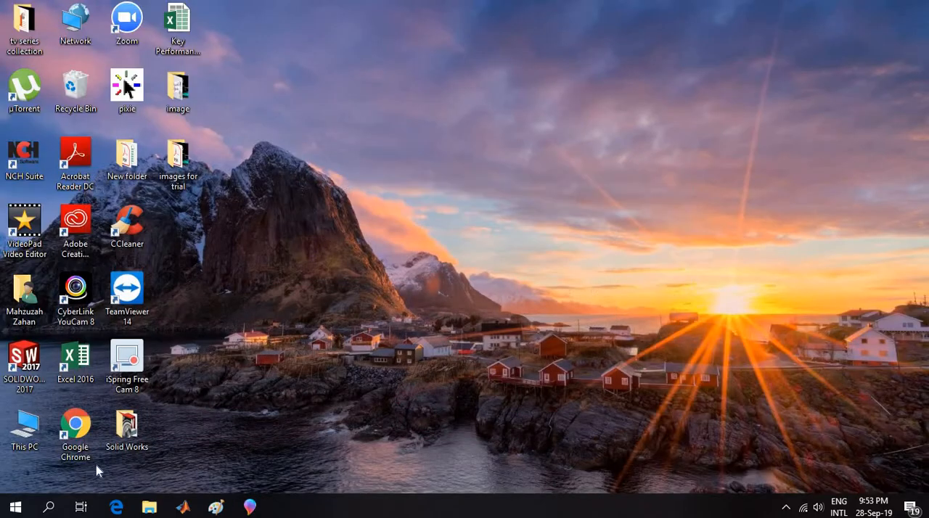
click(149, 507)
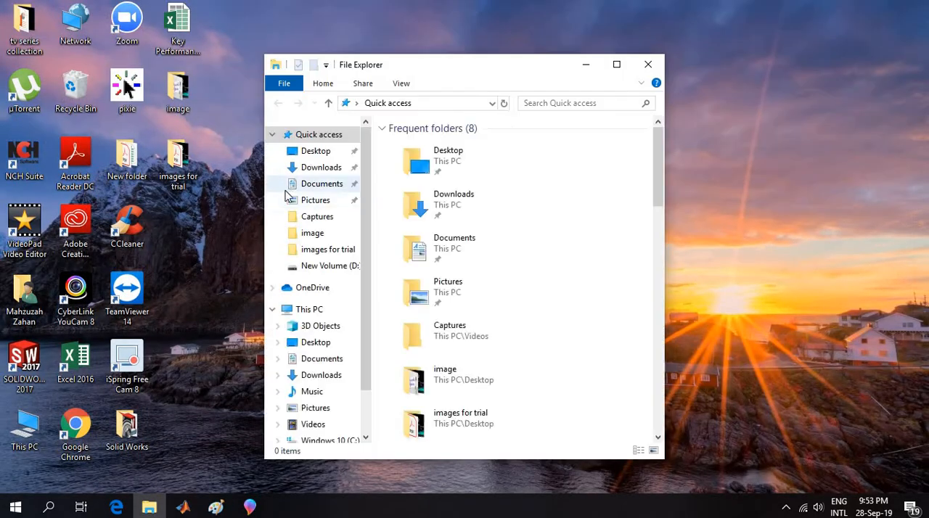
click(316, 424)
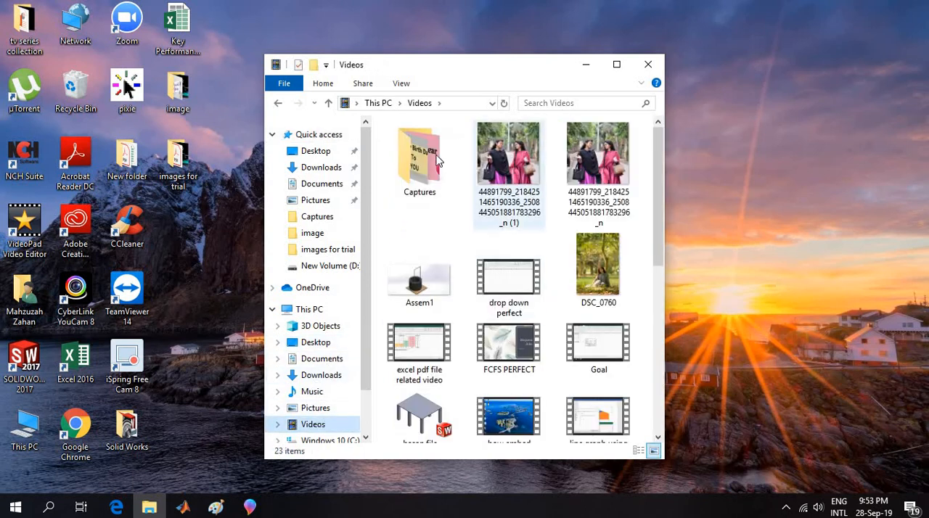
double_click(419, 156)
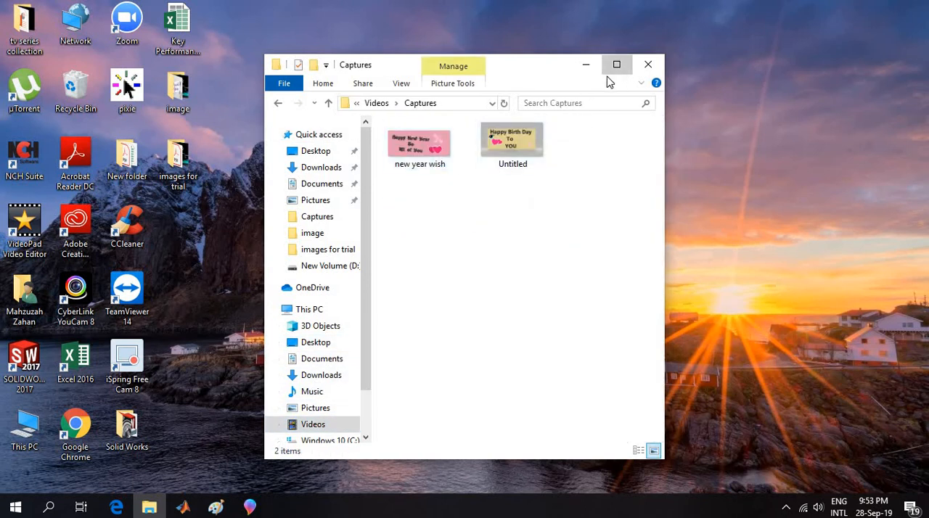
click(616, 64)
double_click(147, 86)
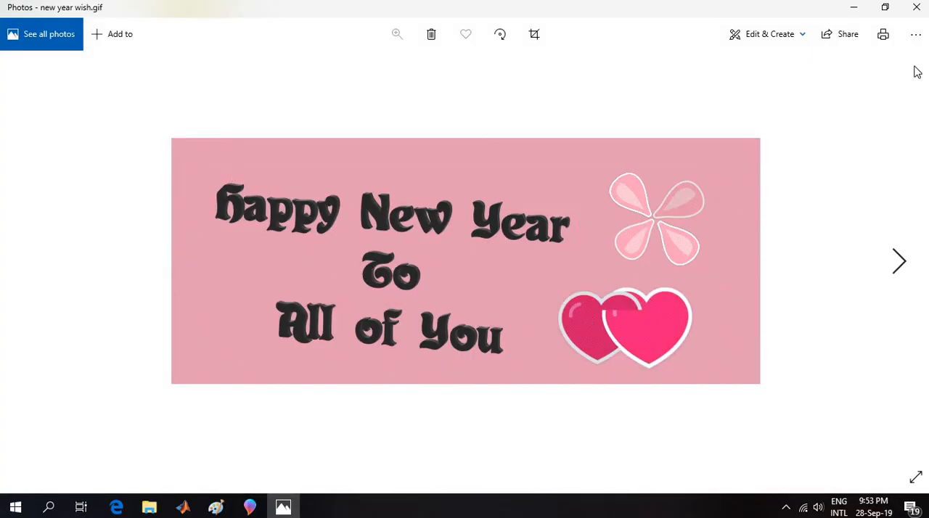
click(915, 6)
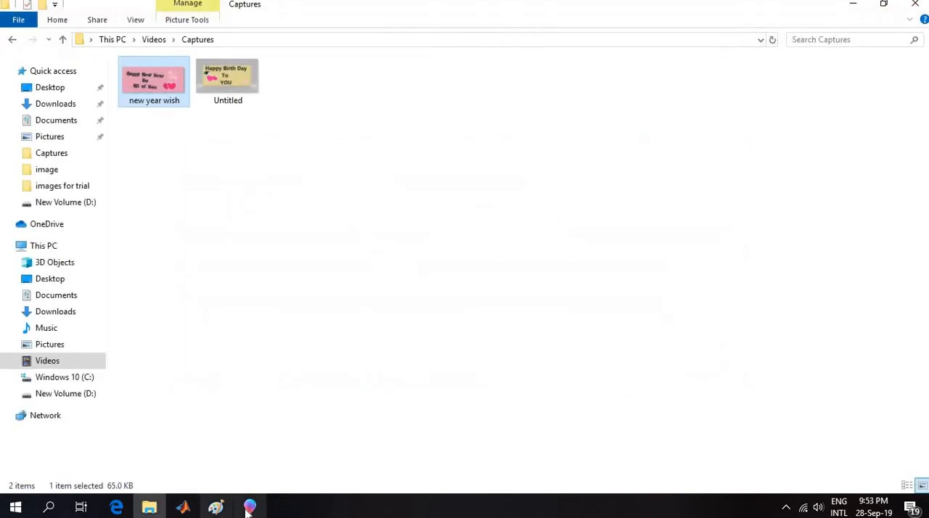
Return to Paint 3D and set up a video copy of the card with the Swing animation and GIF (video) type.
click(248, 508)
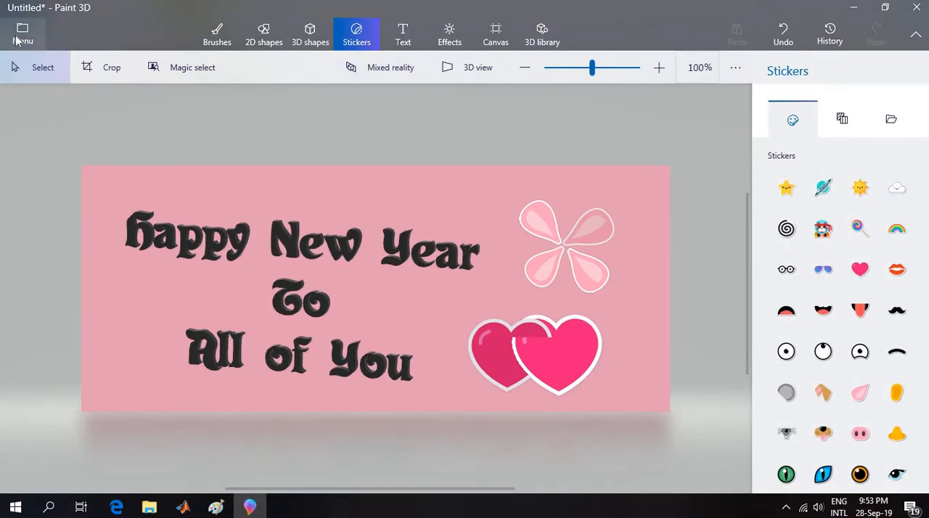
click(18, 36)
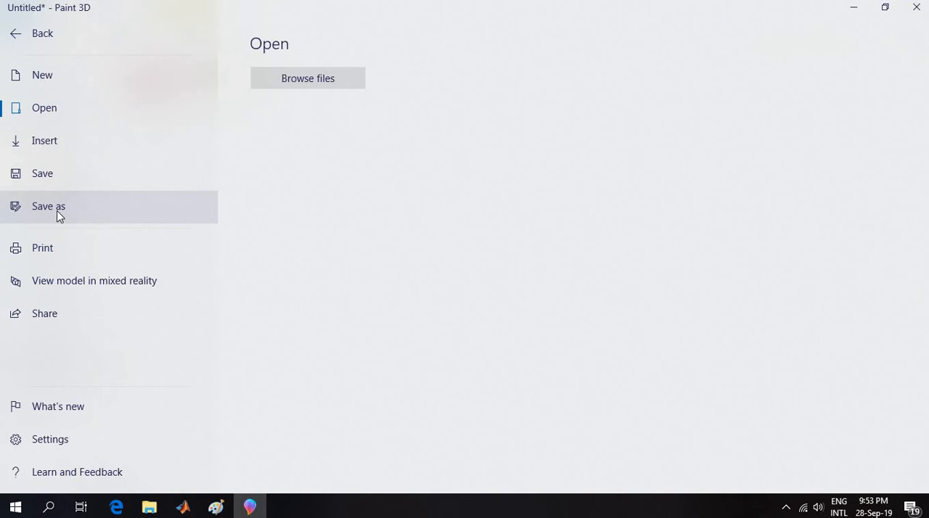
click(60, 210)
click(476, 130)
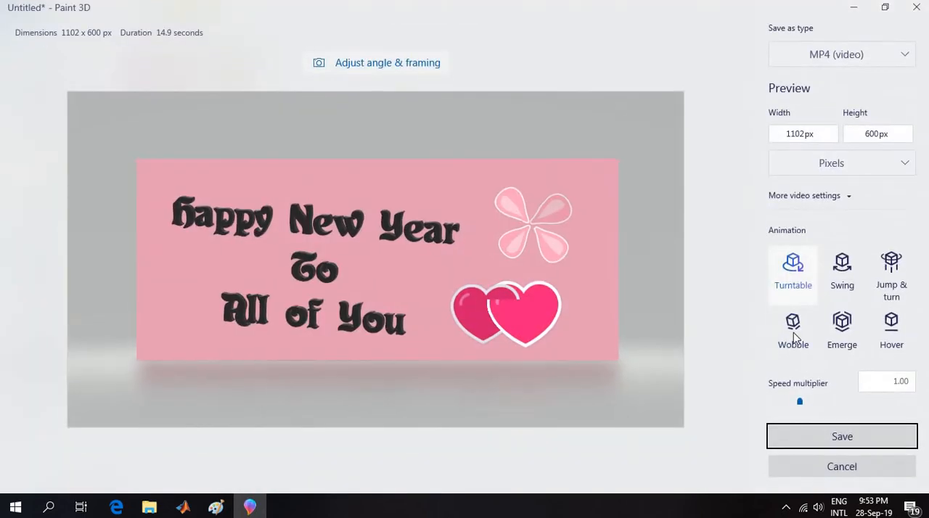
click(843, 287)
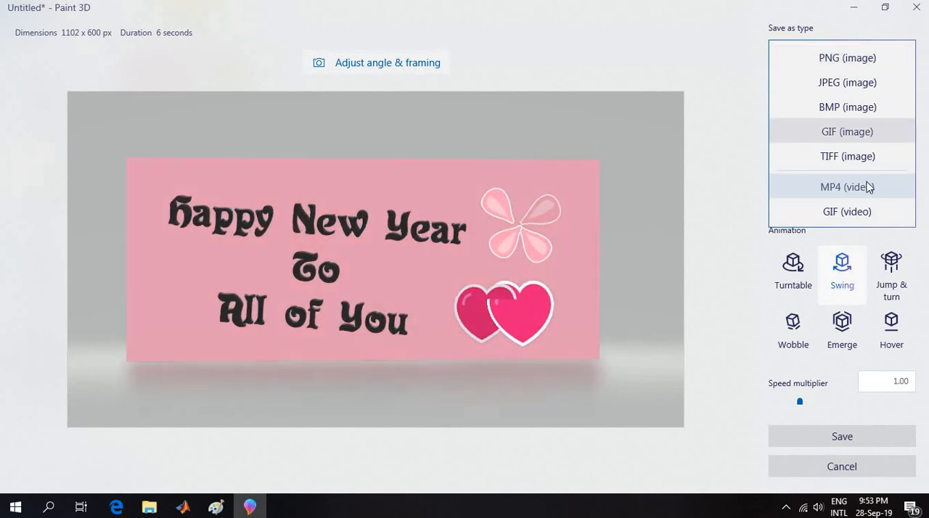
click(846, 211)
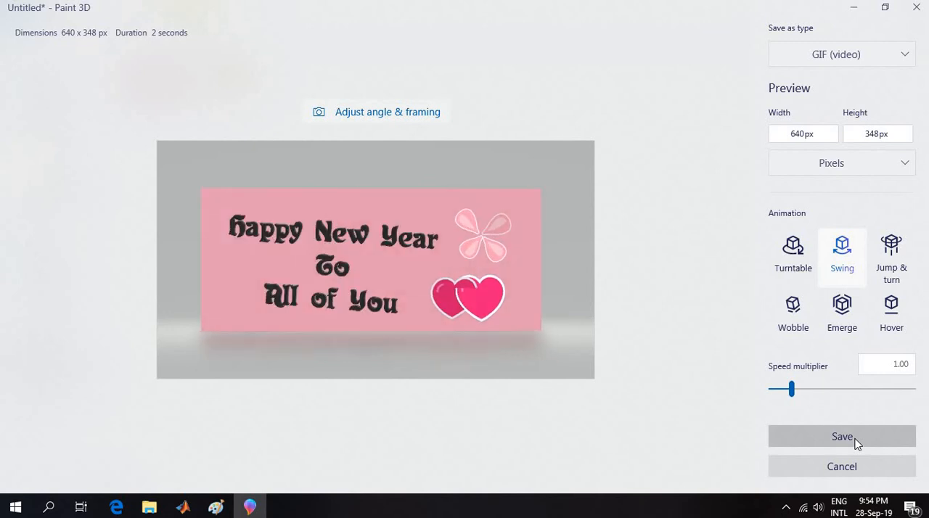
Save the animated GIF in the Captures folder as "gif video of new year wish".
click(855, 442)
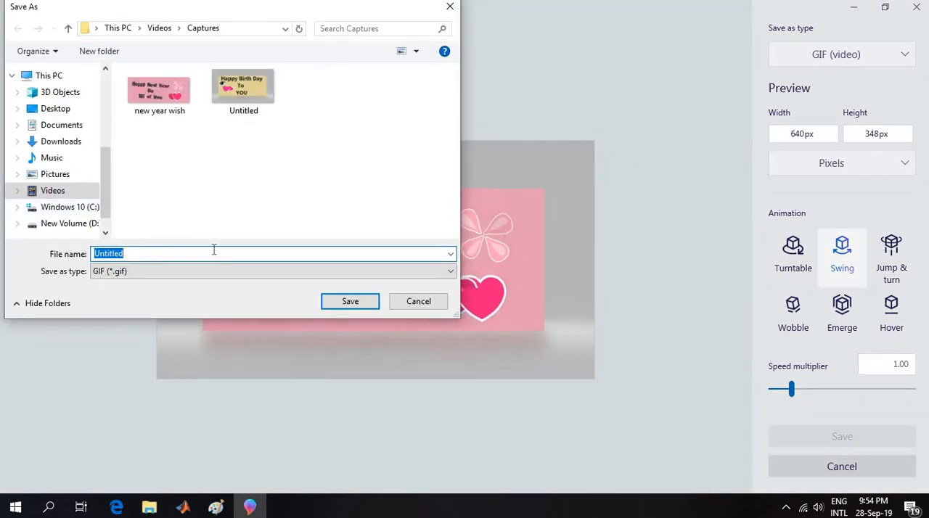
key(BackSpace)
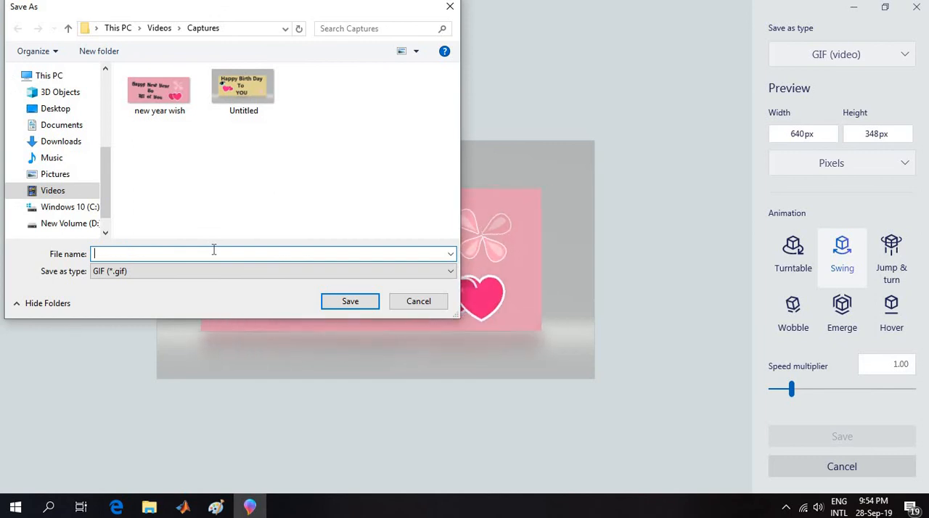
text(gif vide)
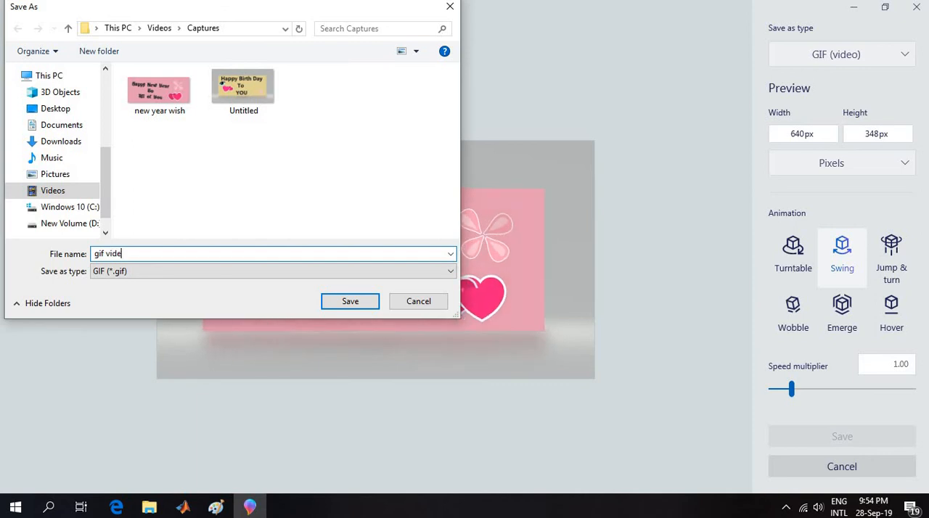
text(o of n)
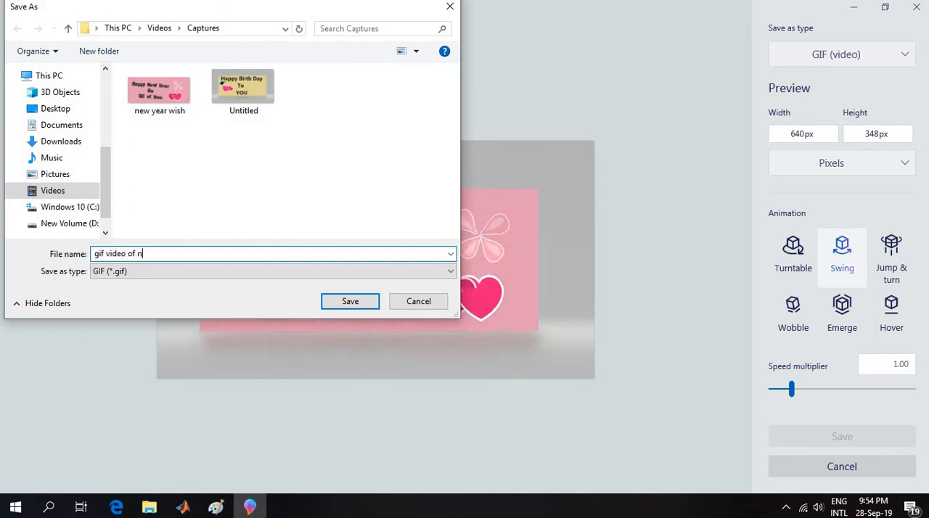
text(ew year wish)
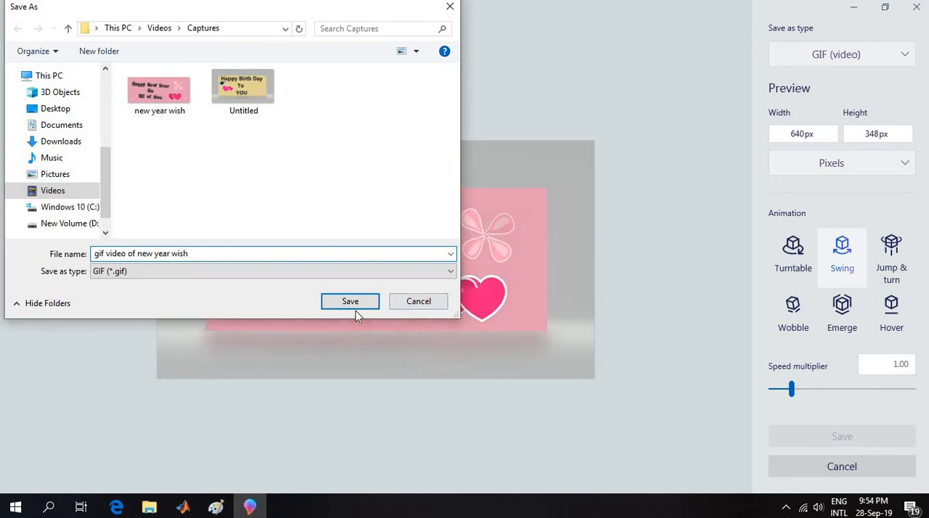
click(356, 303)
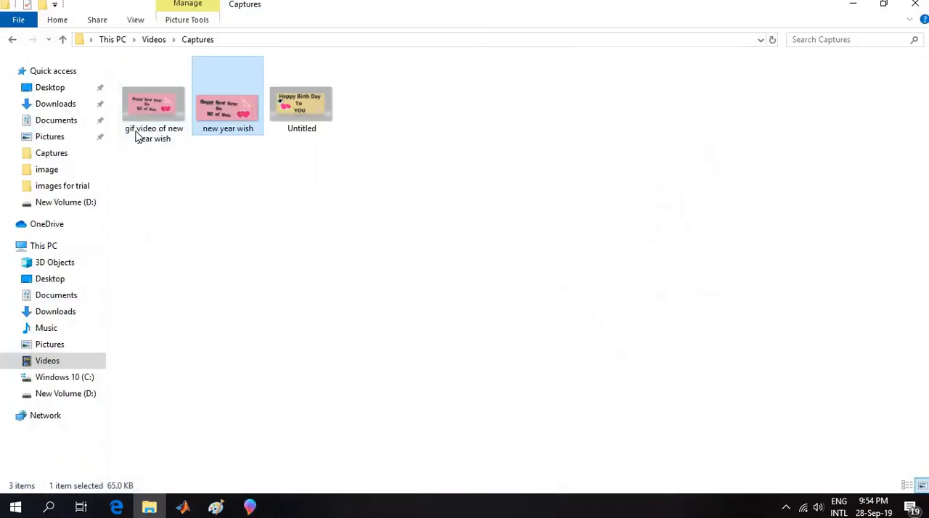
Play the animated "gif video of new year wish" file from the Captures folder and close the viewer.
double_click(145, 124)
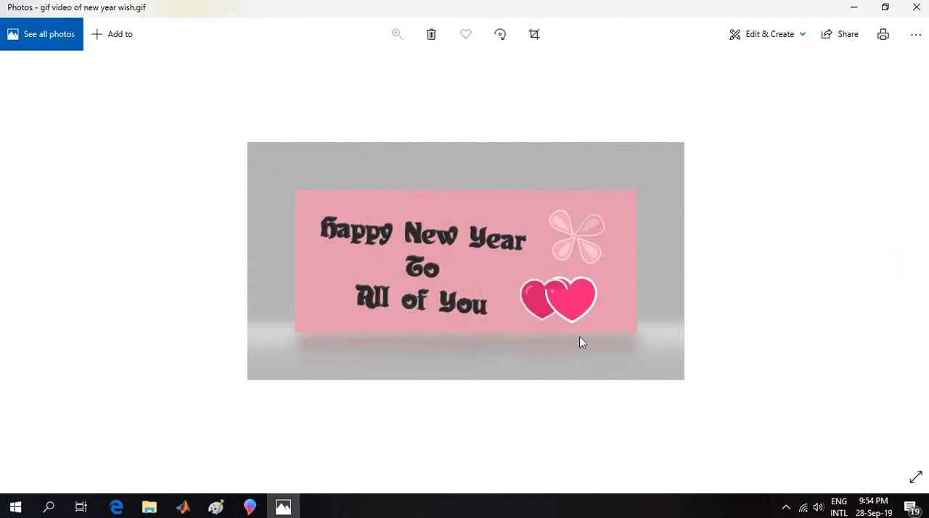
click(915, 7)
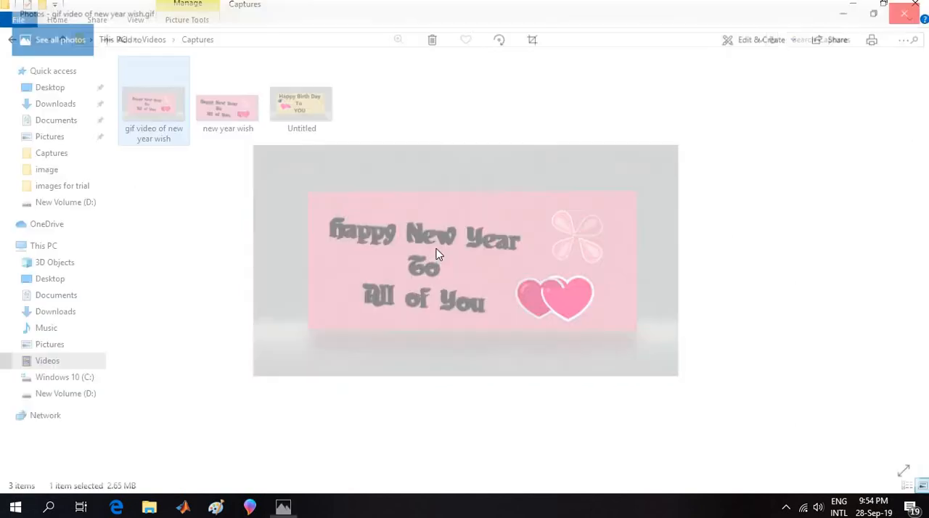